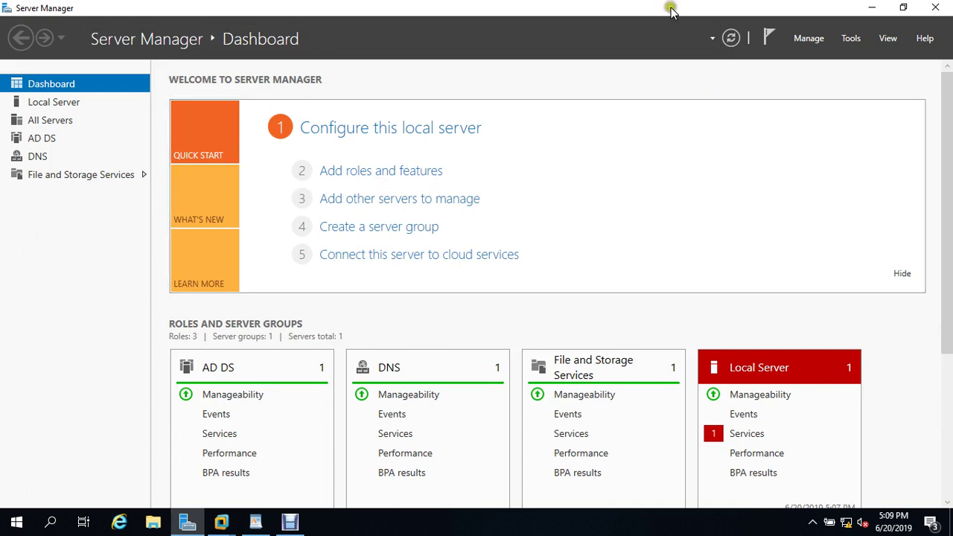
Open Group Policy Management and select the Default Domain Policy linked under the sar.local domain
left_click(847, 40)
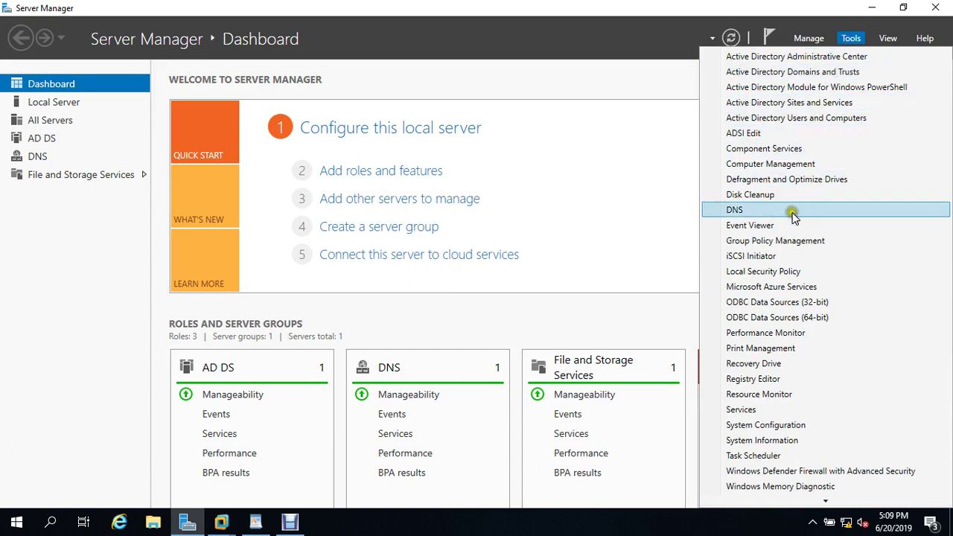
left_click(782, 241)
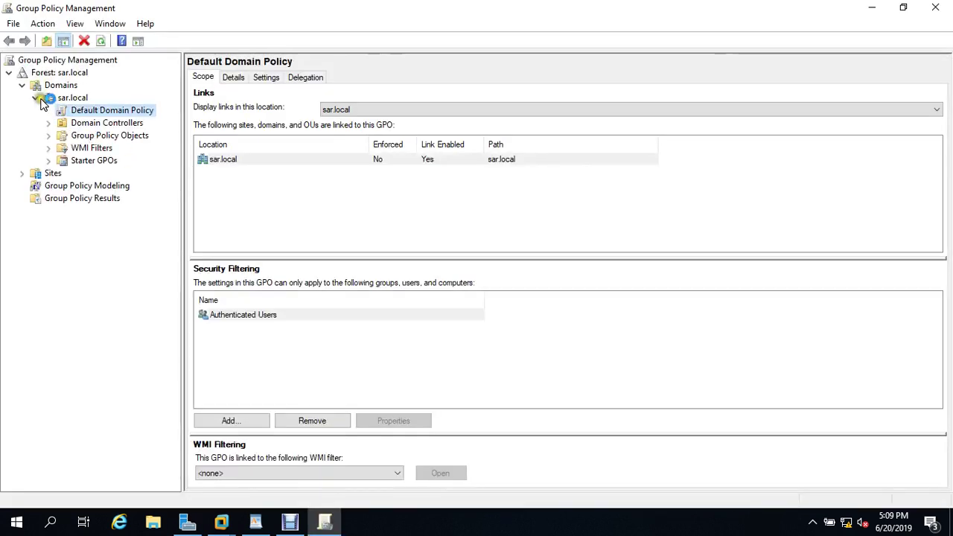
left_click(38, 87)
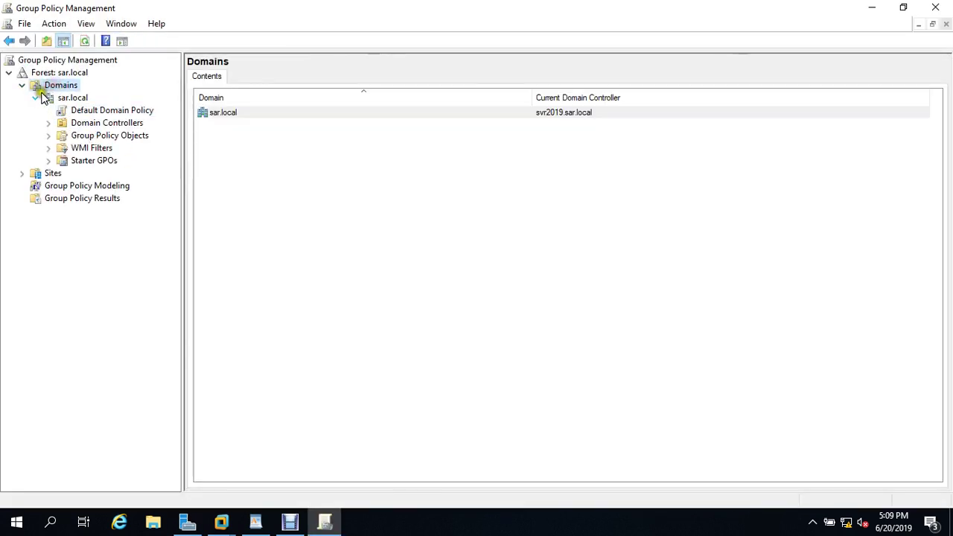
left_click(62, 98)
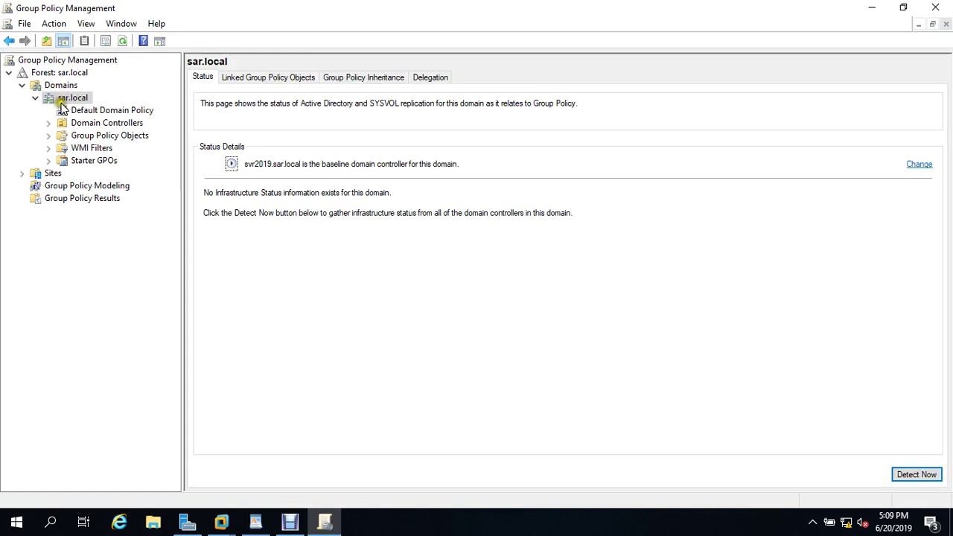
left_click(100, 109)
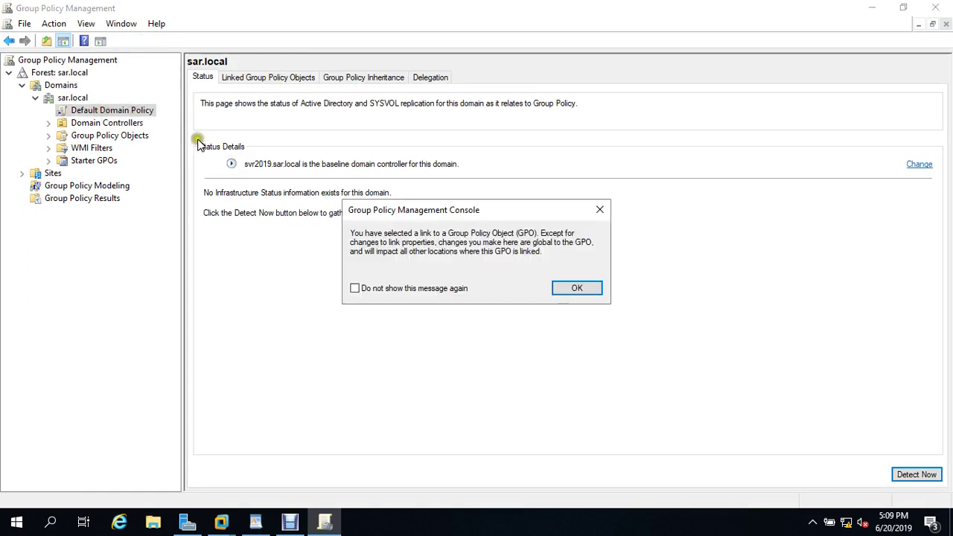
left_click(567, 286)
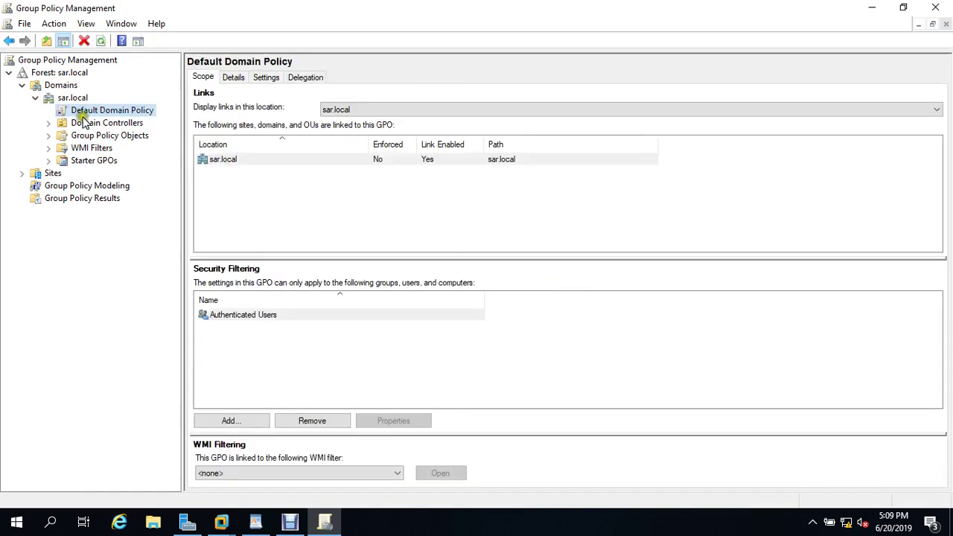
Open the Default Domain Policy for editing and move the editor window clear of the console tree
right_click(146, 117)
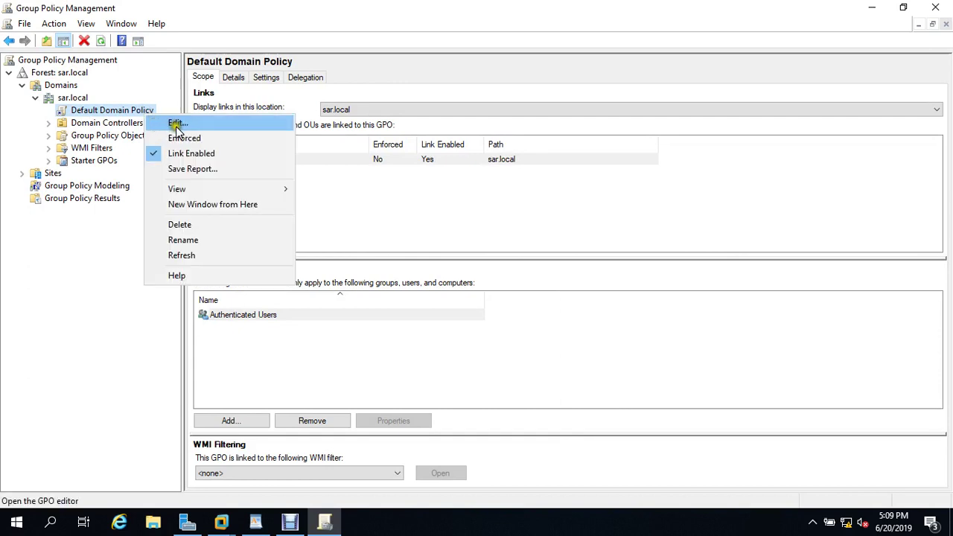
left_click(173, 126)
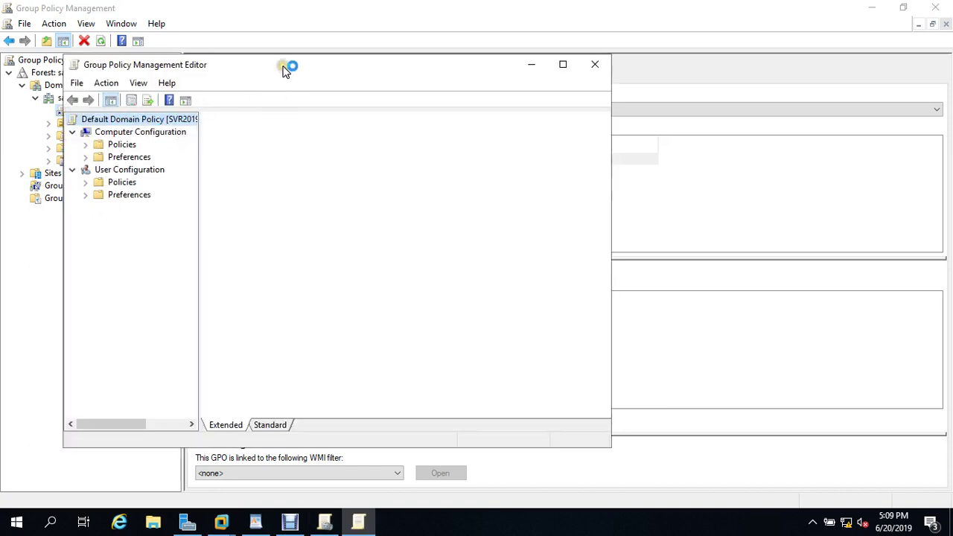
left_click_drag(283, 69, 434, 59)
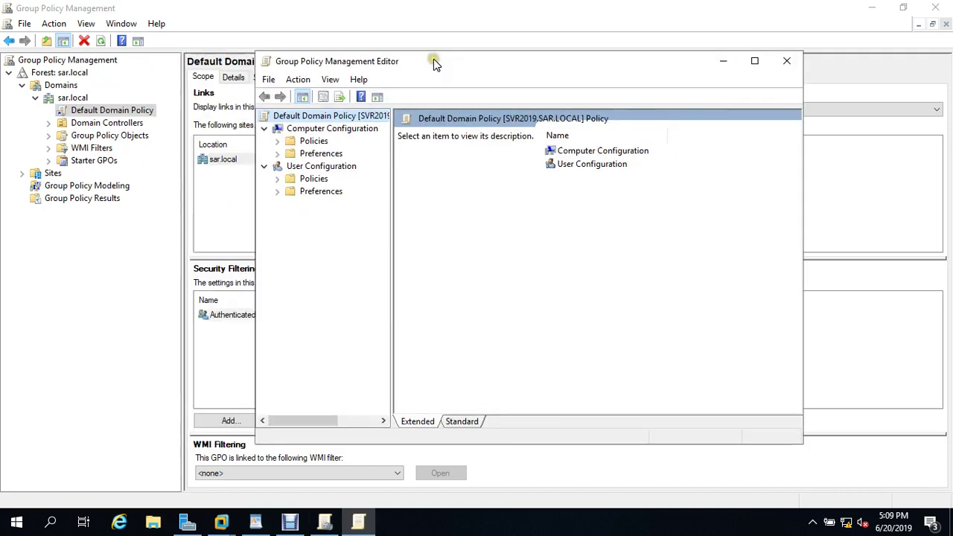
left_click(382, 119)
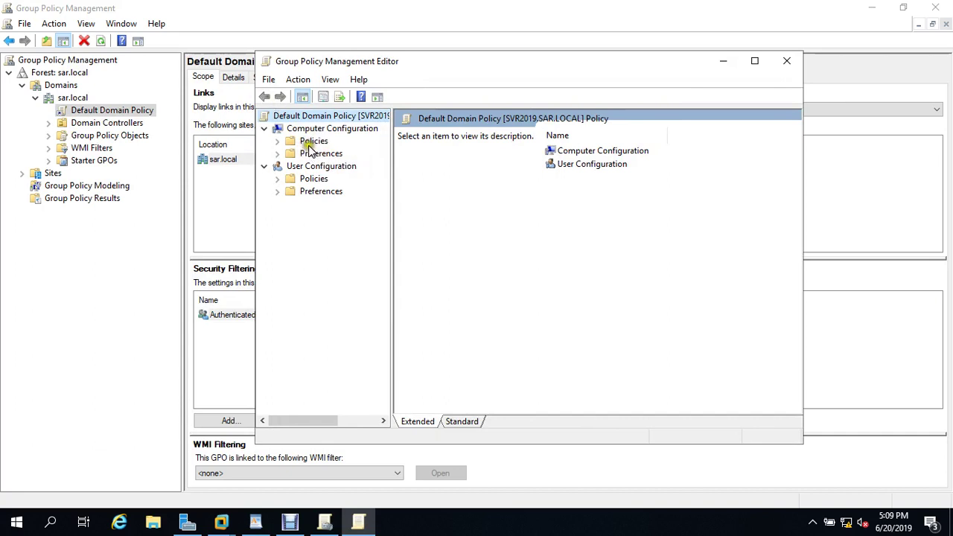
Under Computer Configuration, expand Policies, Windows Settings and Security Settings
left_click(277, 142)
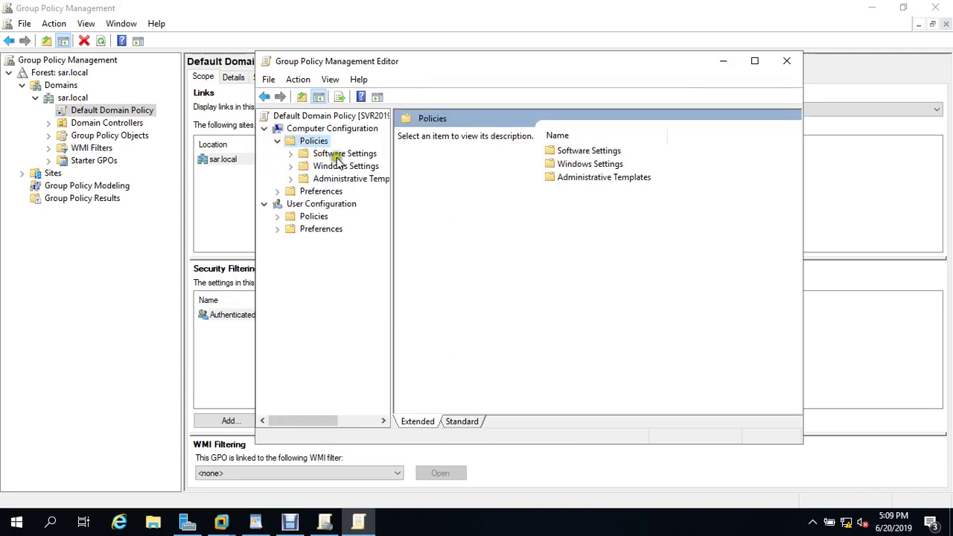
left_click(335, 155)
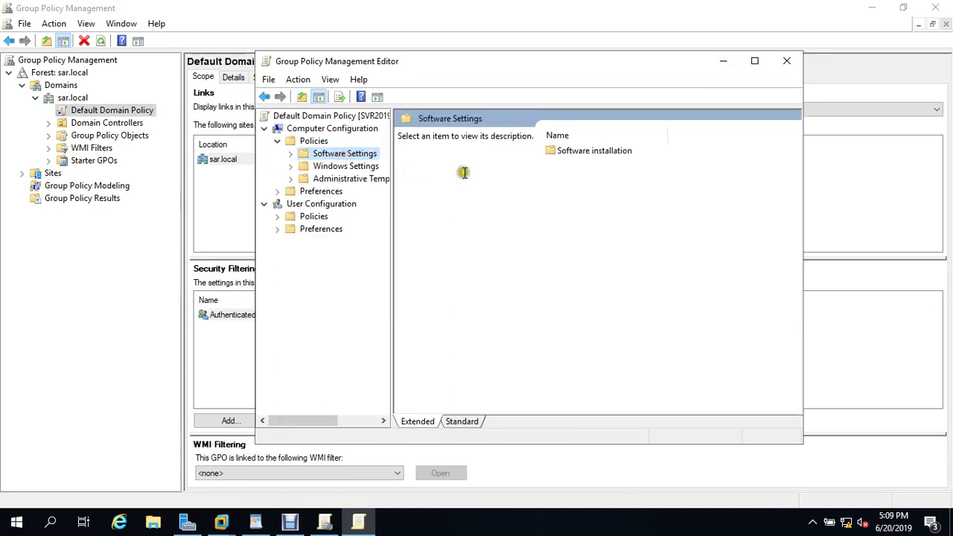
left_click(316, 168)
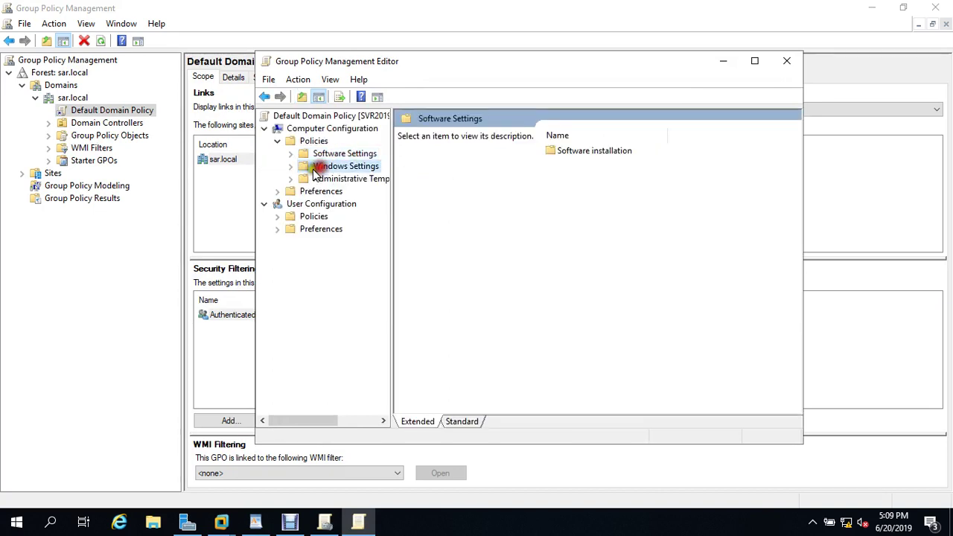
left_click(291, 169)
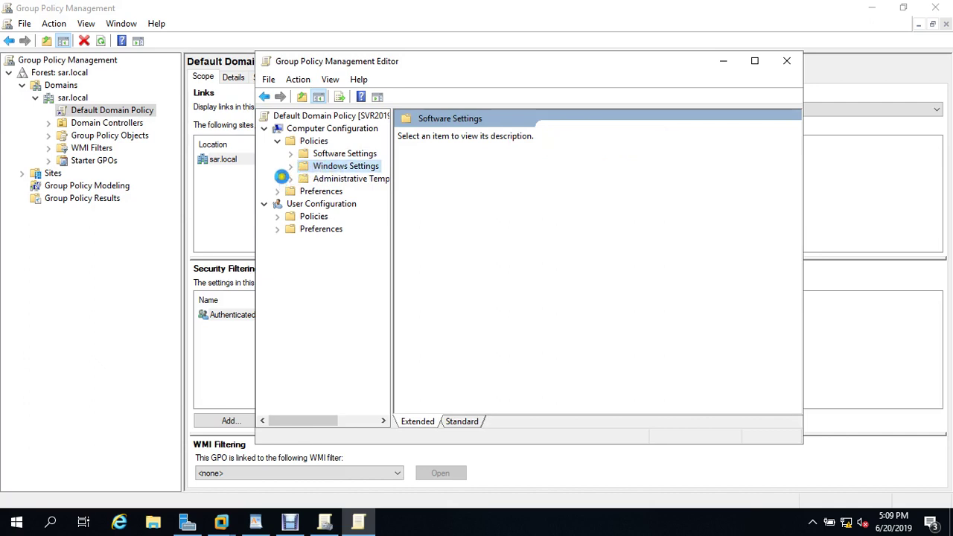
left_click(296, 174)
left_click(295, 176)
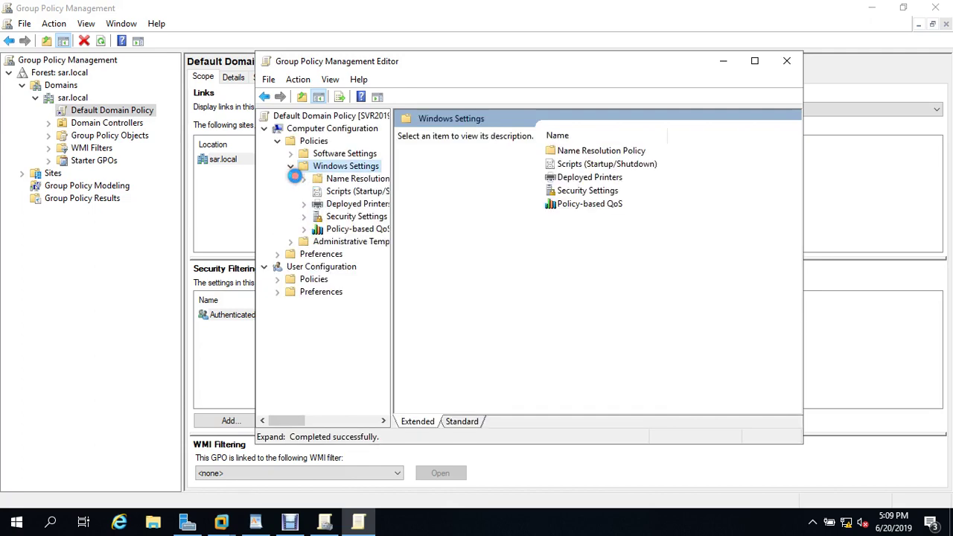
left_click(303, 216)
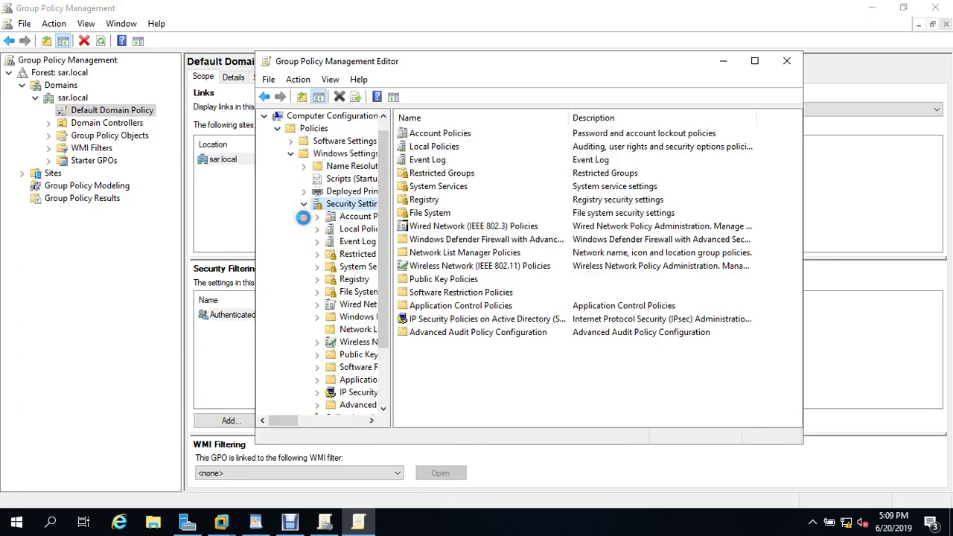
Widen the policy tree, expand Account Policies and show the Account Lockout Policy settings
right_click(348, 219)
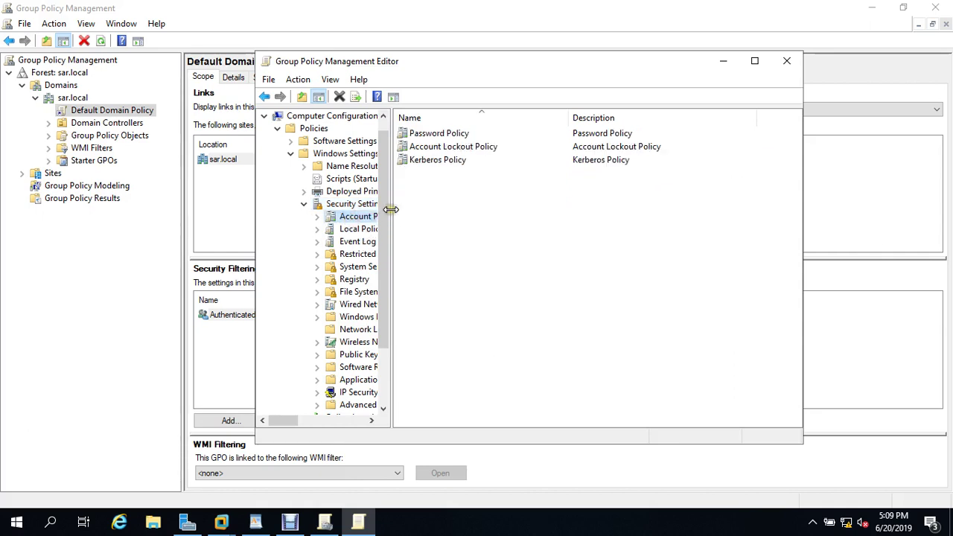
left_click_drag(390, 210, 470, 215)
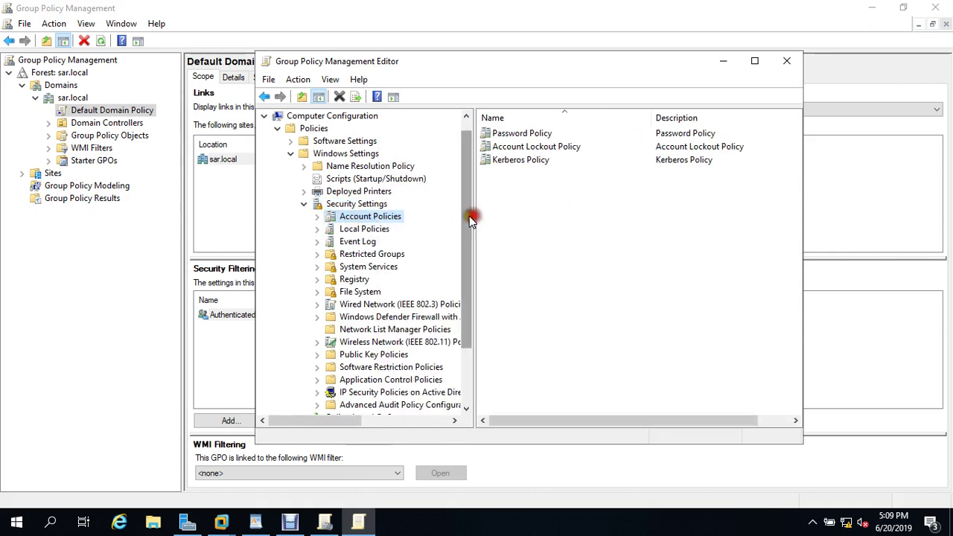
left_click(316, 216)
left_click(365, 242)
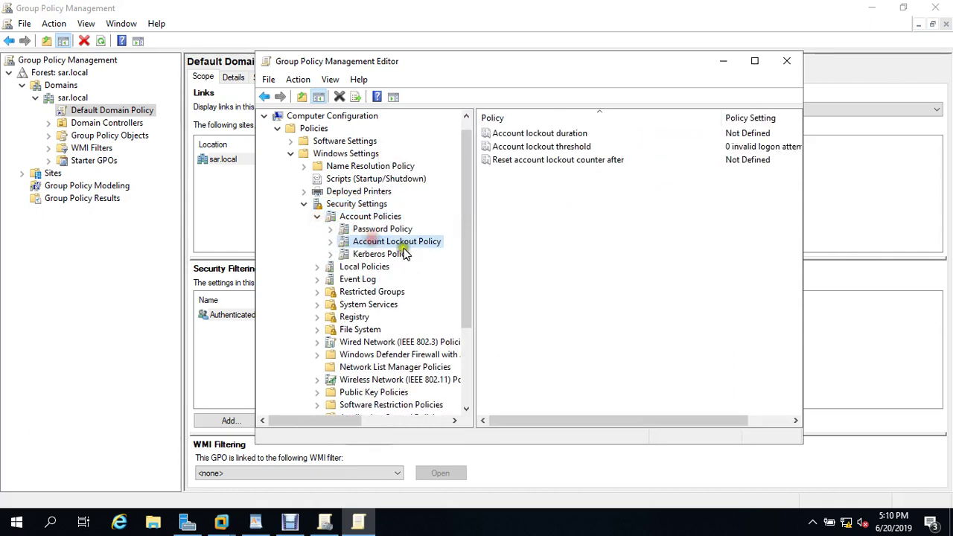
Define the account lockout duration as 30 minutes, accepting the suggested threshold of 5 invalid logon attempts and 30-minute counter reset
left_click(525, 135)
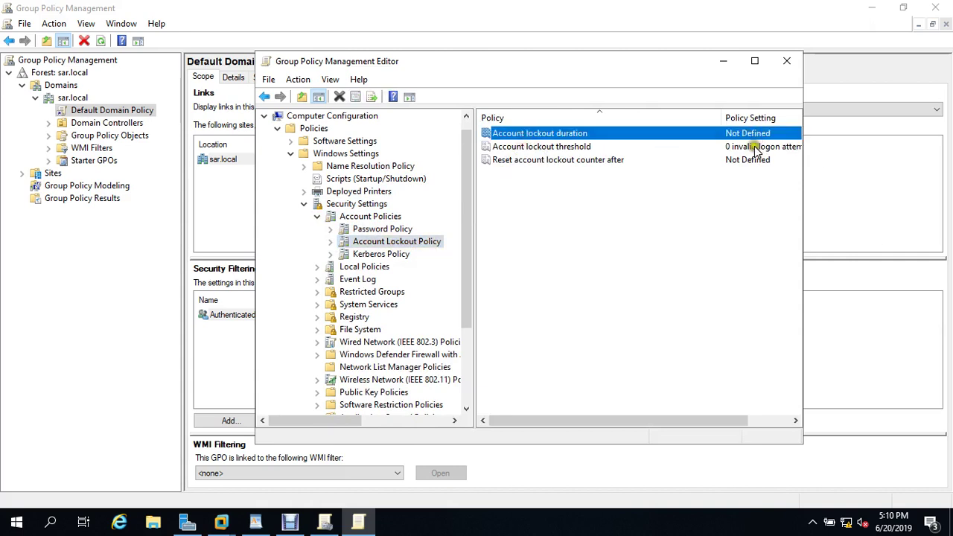
left_click(745, 160)
left_click(754, 134)
left_click(562, 133)
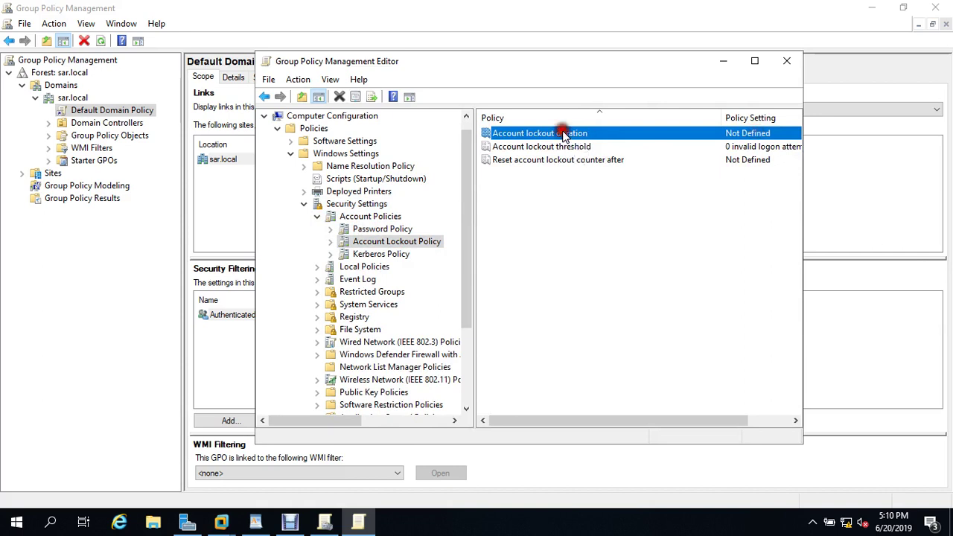
double_click(564, 134)
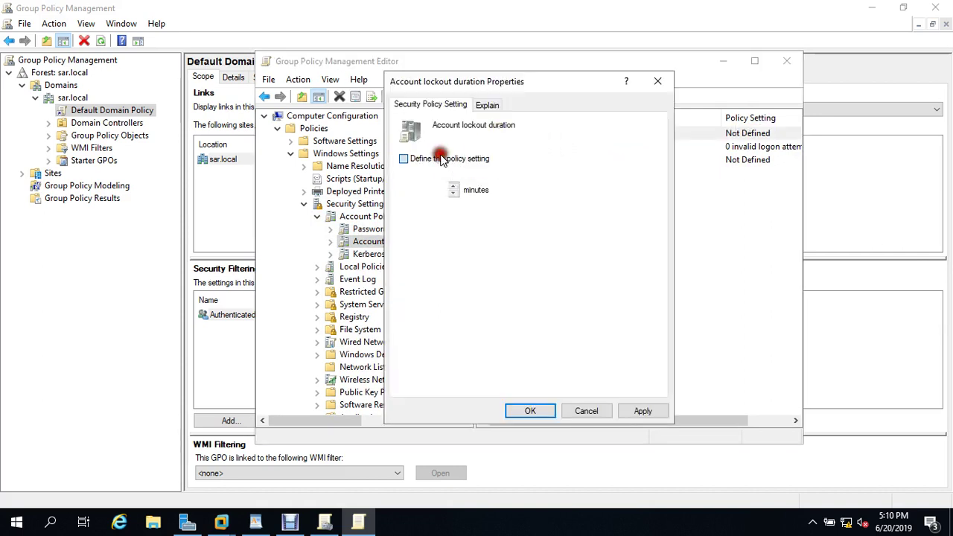
left_click(441, 159)
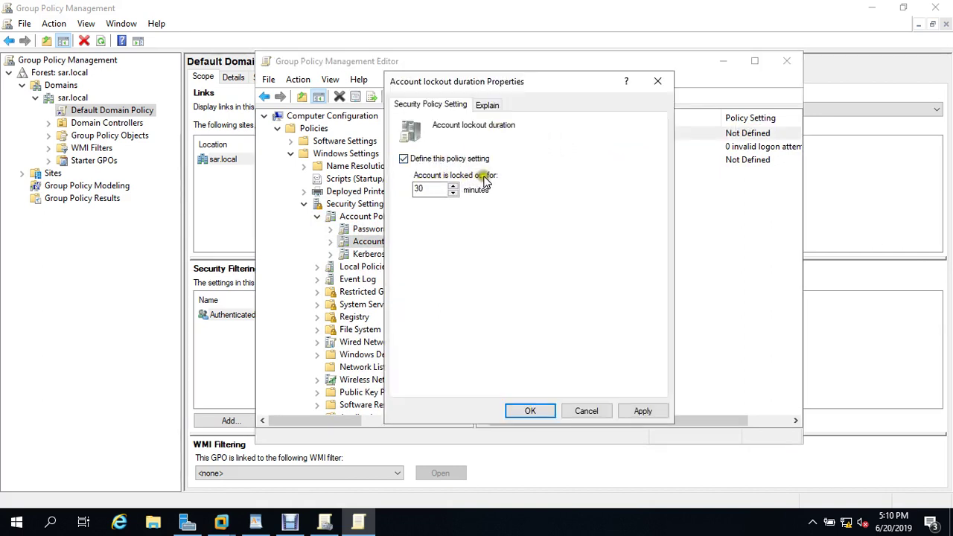
left_click(642, 412)
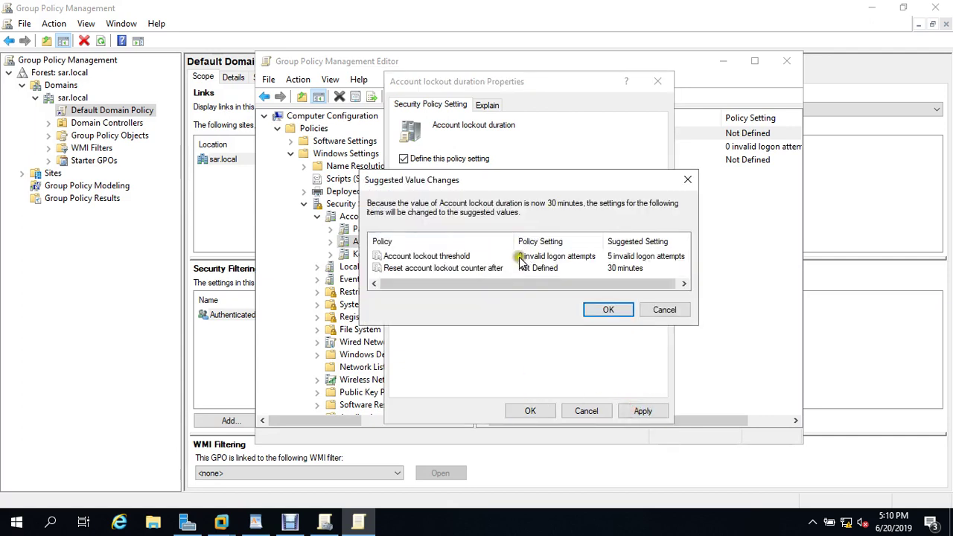
left_click(527, 410)
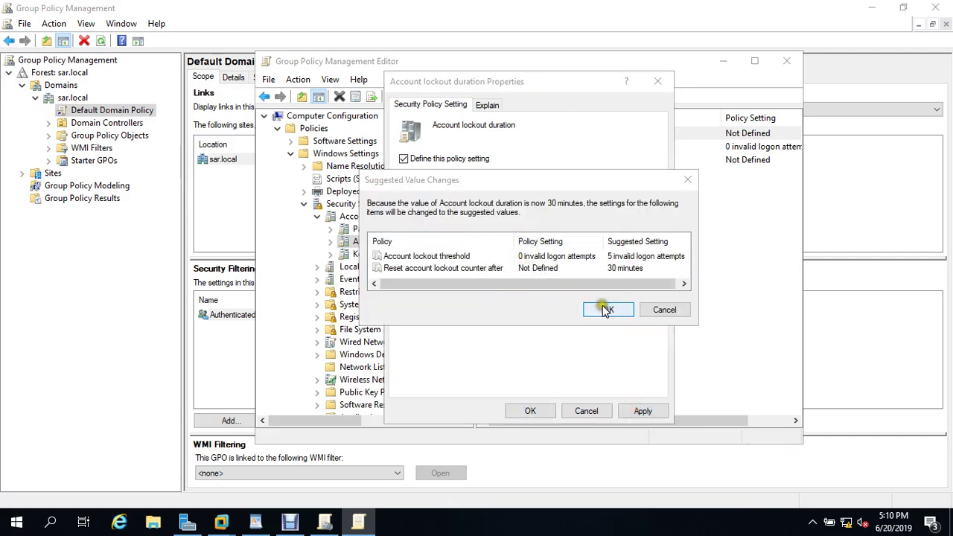
left_click(607, 310)
left_click(528, 411)
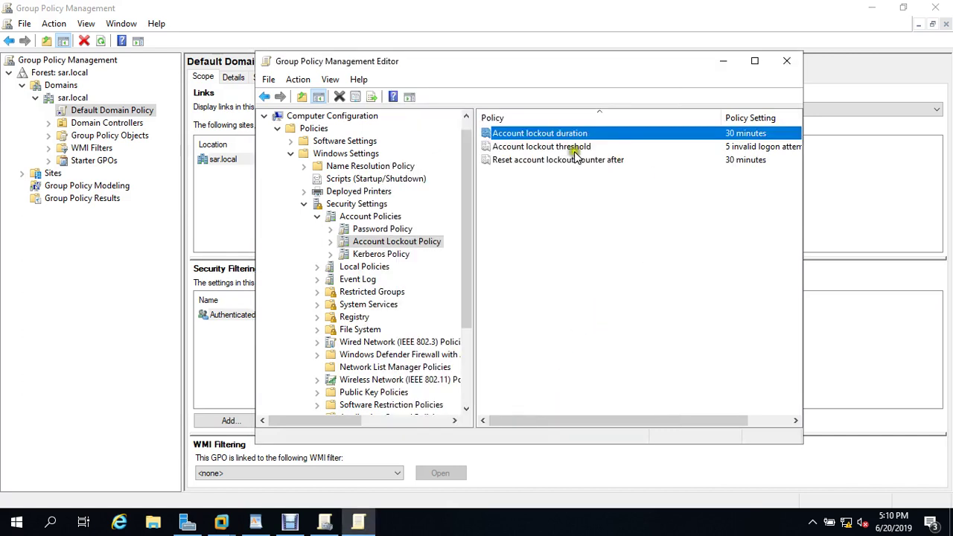
Set the account lockout threshold to 2 invalid logon attempts and apply it
left_click(575, 153)
double_click(560, 147)
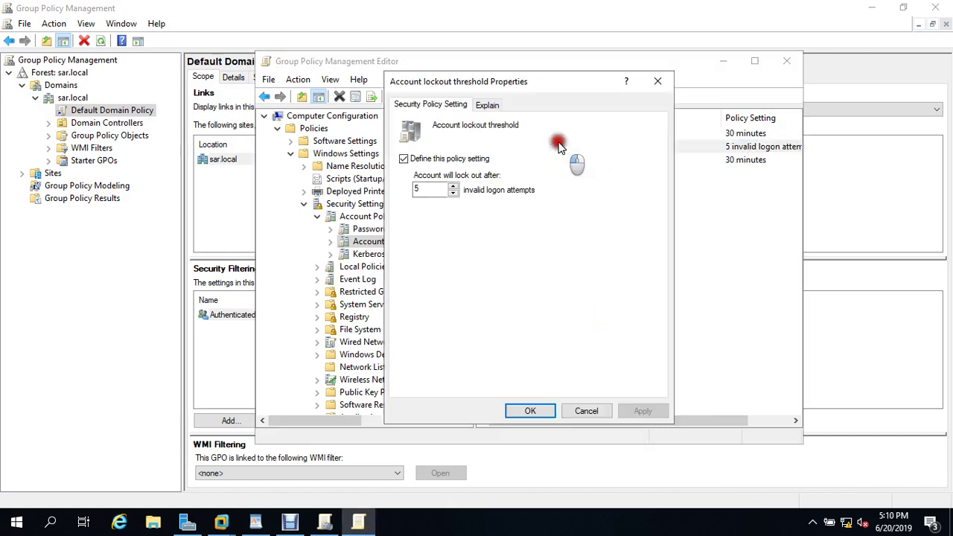
left_click_drag(429, 189, 402, 193)
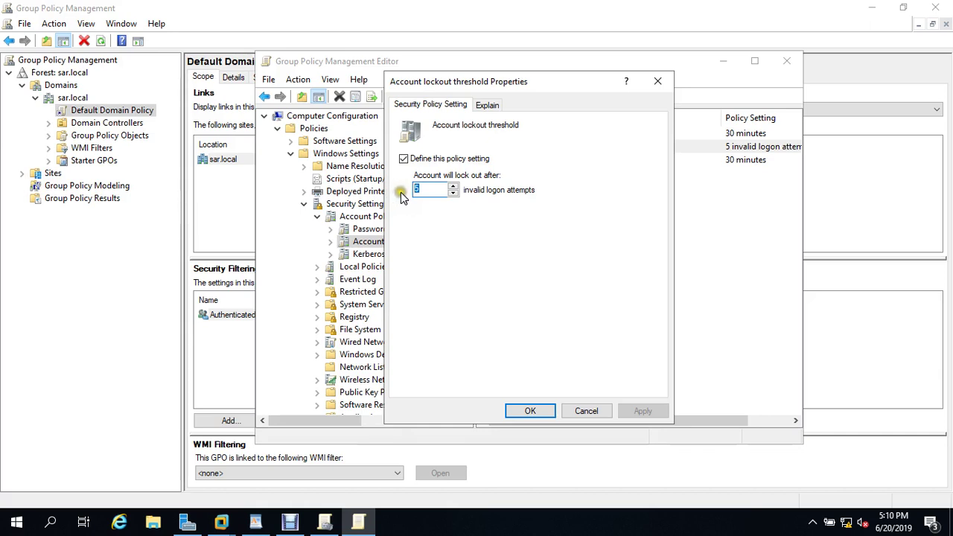
type("2")
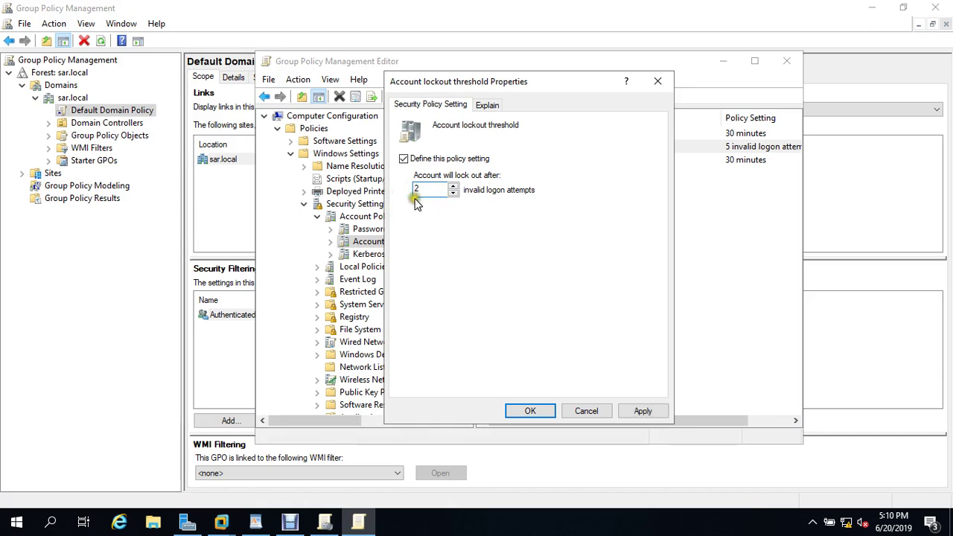
left_click(646, 410)
double_click(417, 190)
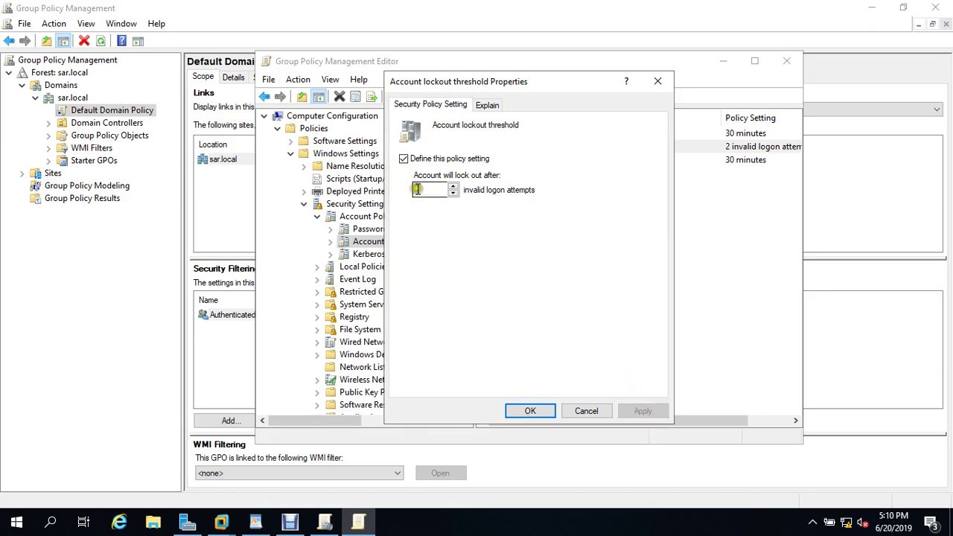
left_click(531, 411)
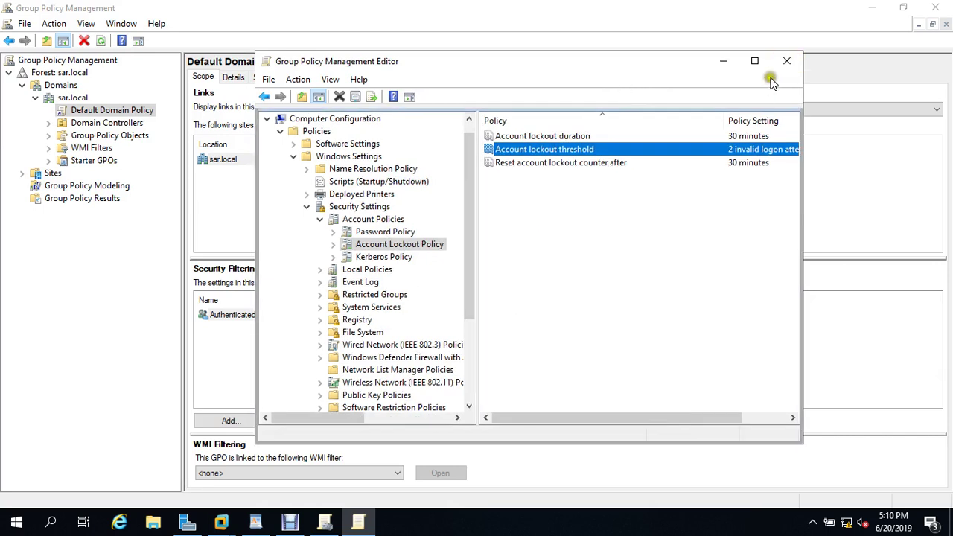
Close the policy editor and Group Policy Management, and minimize the WordPad document to reach the desktop
left_click(788, 63)
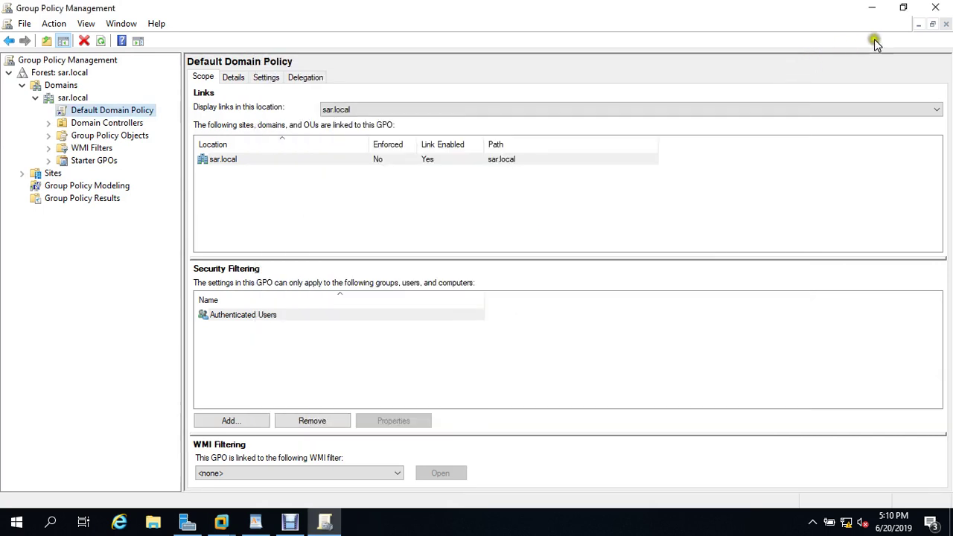
left_click(937, 9)
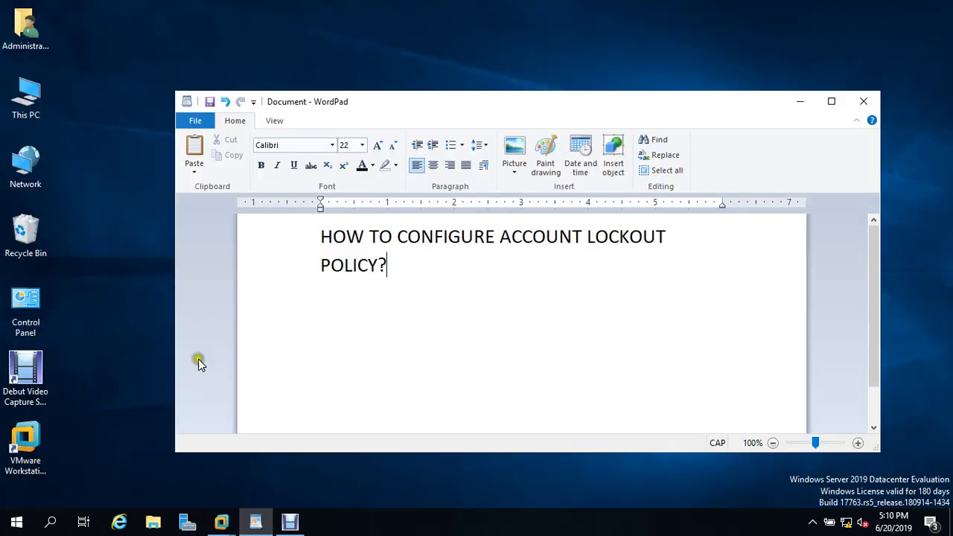
left_click(800, 100)
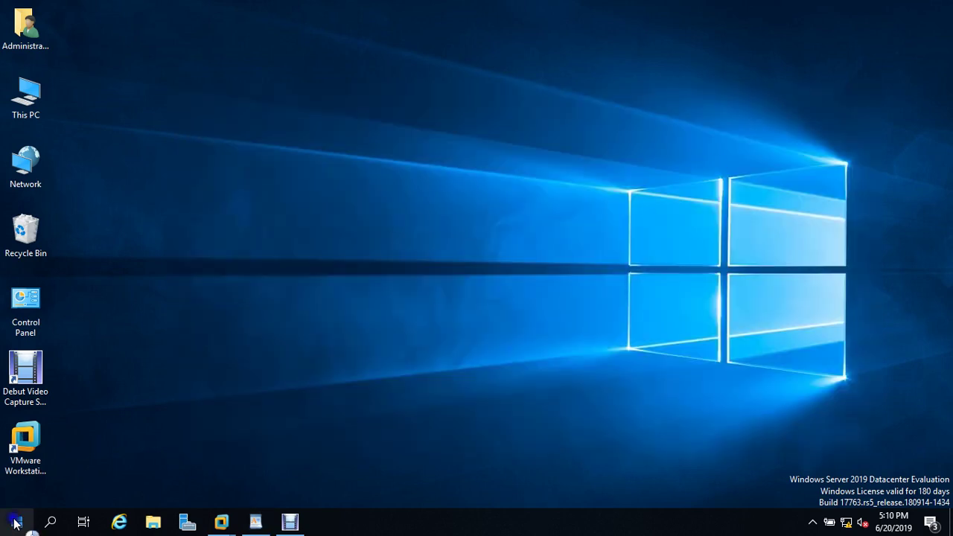
Run GPUPDATE on the server from the Run dialog to refresh the Group Policy
right_click(15, 521)
left_click(62, 449)
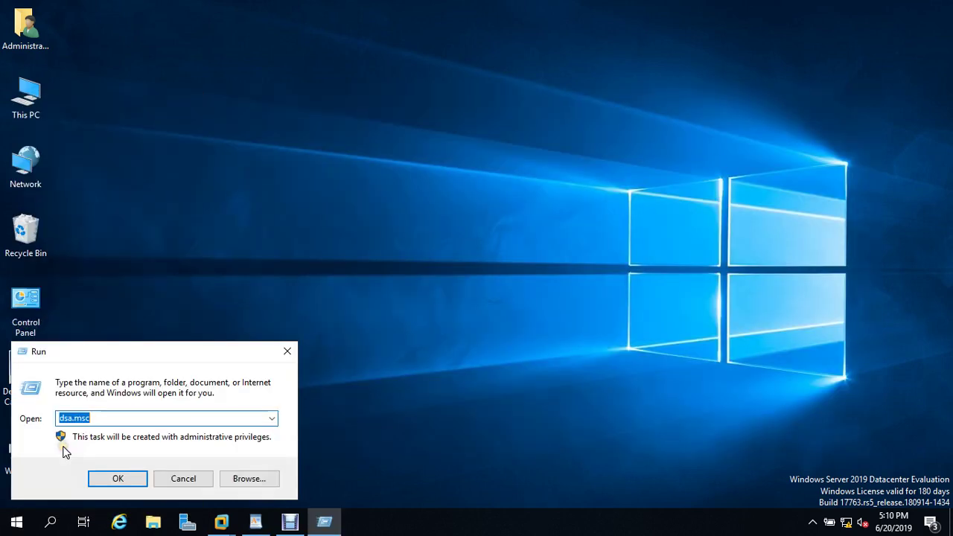
left_click(271, 418)
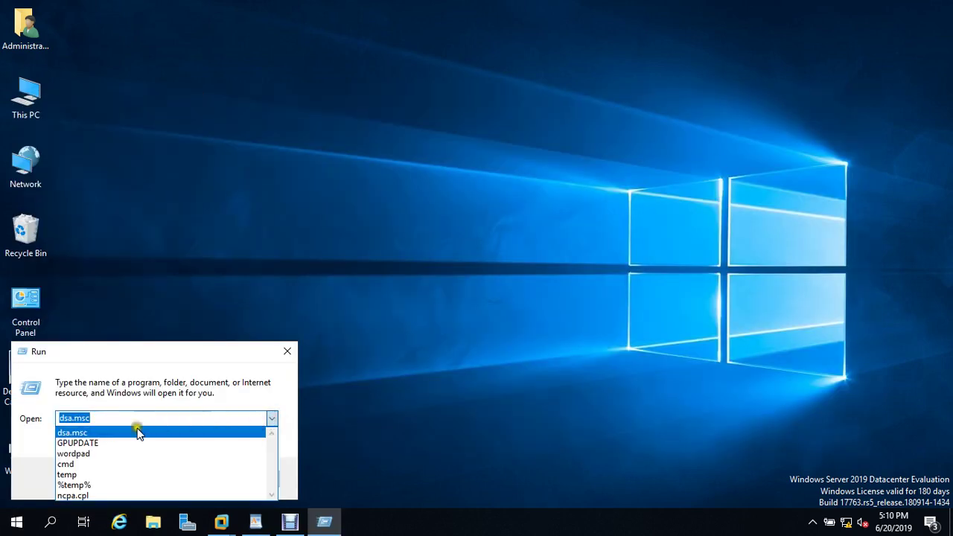
left_click(84, 444)
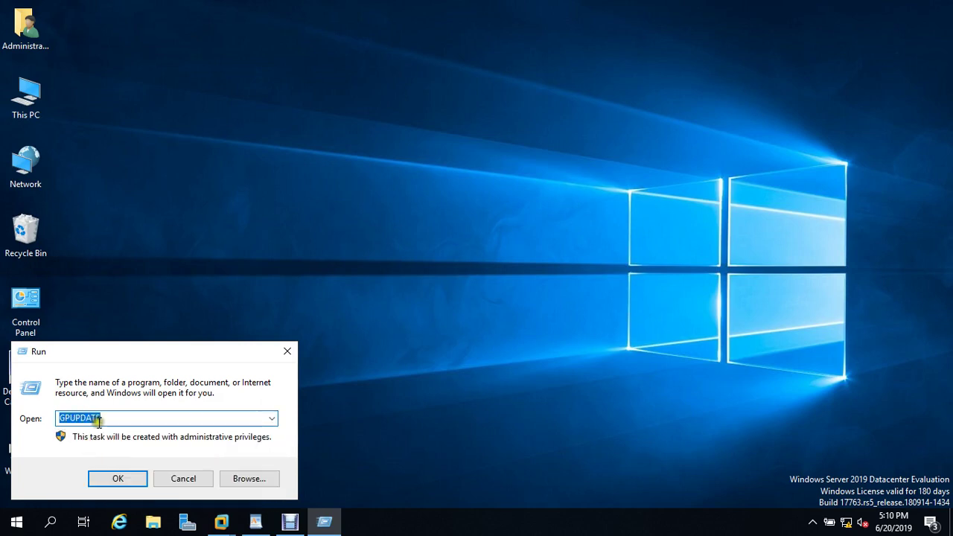
left_click(100, 477)
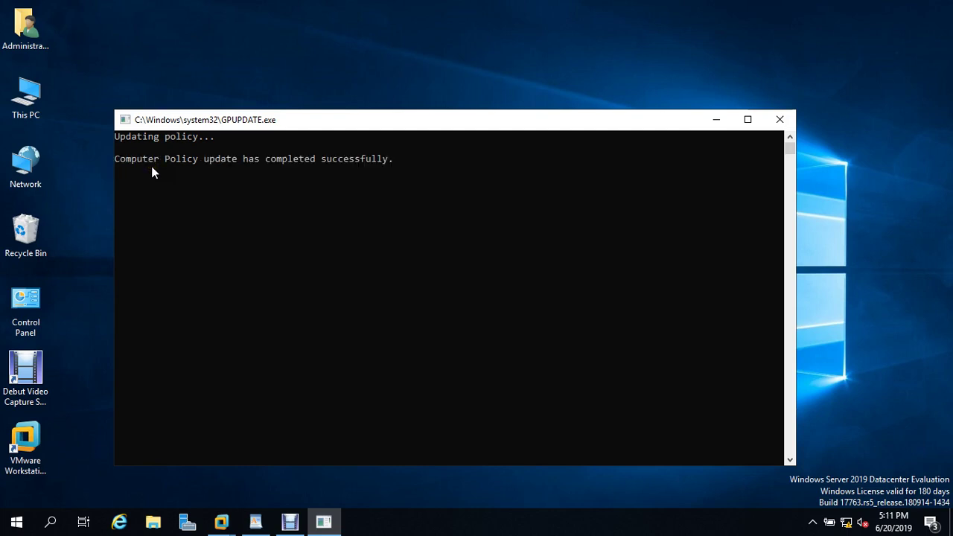
left_click(149, 167)
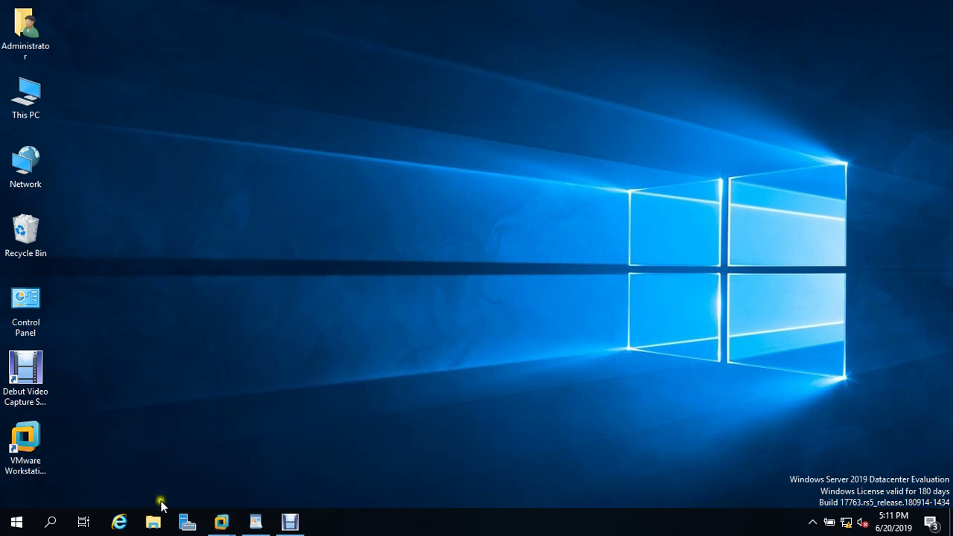
Open Active Directory Users and Computers by running dsa.msc, and maximize its window
key("super+r")
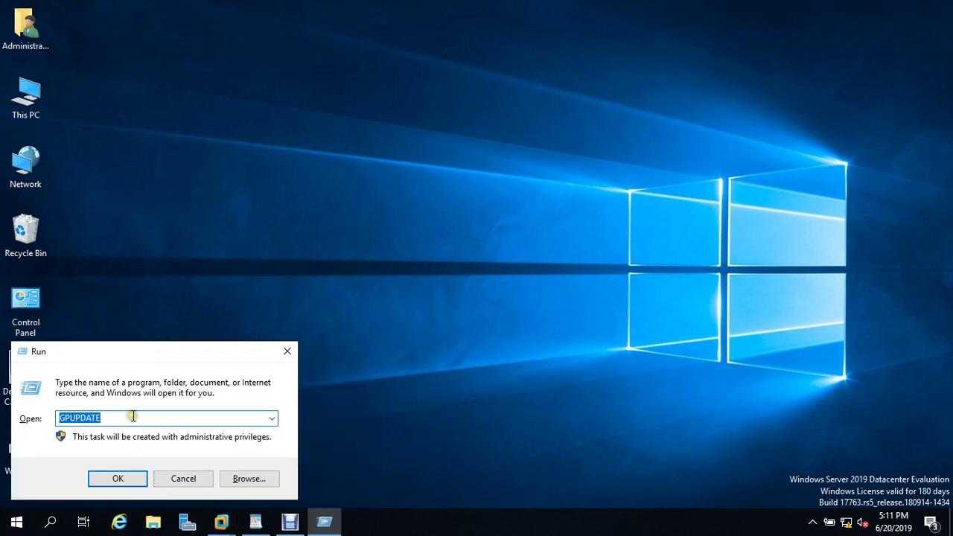
type("SA")
key("BackSpace")
key("BackSpace")
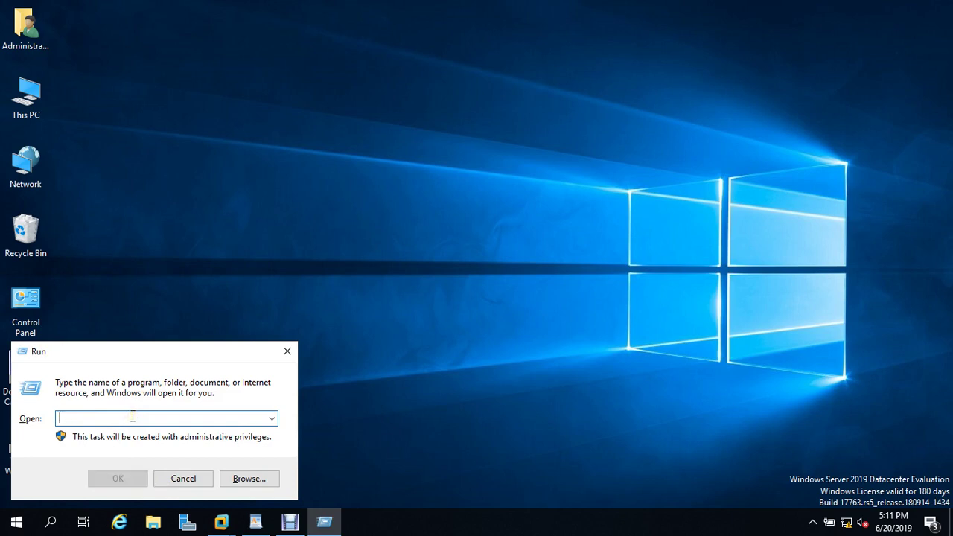
type("ds")
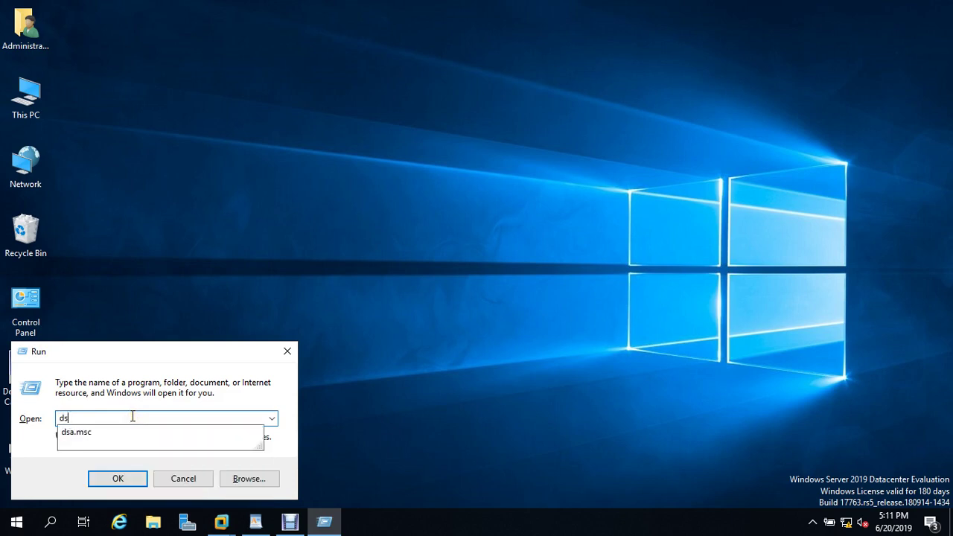
left_click(81, 442)
left_click(83, 433)
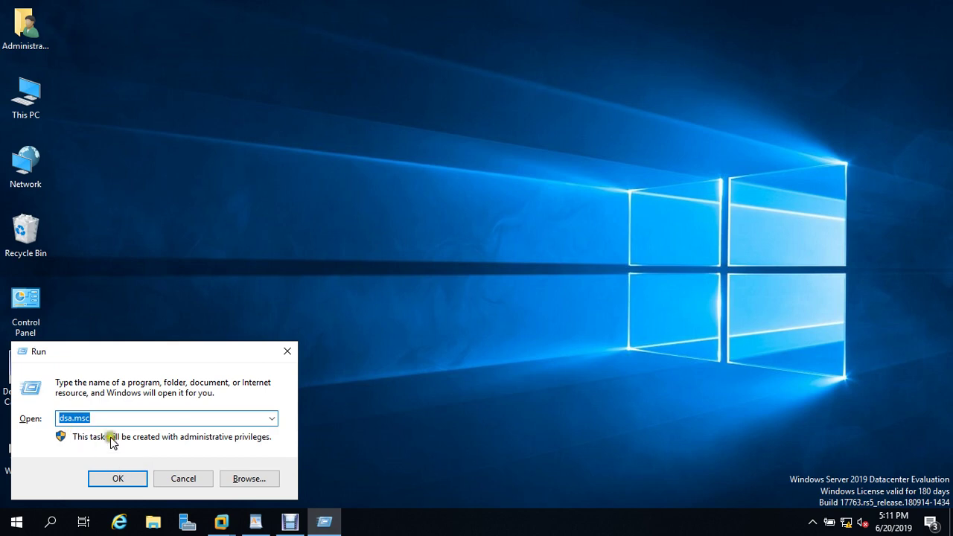
left_click(116, 479)
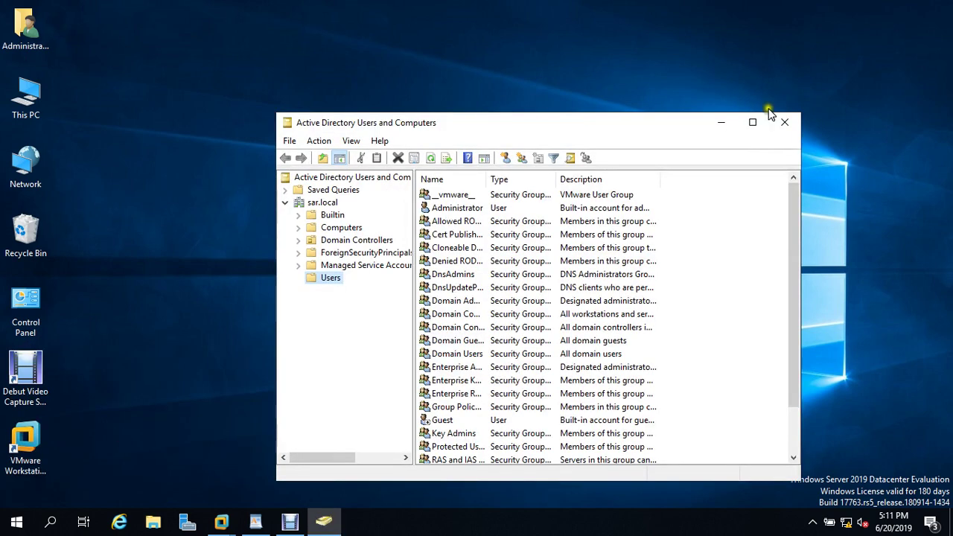
left_click(754, 120)
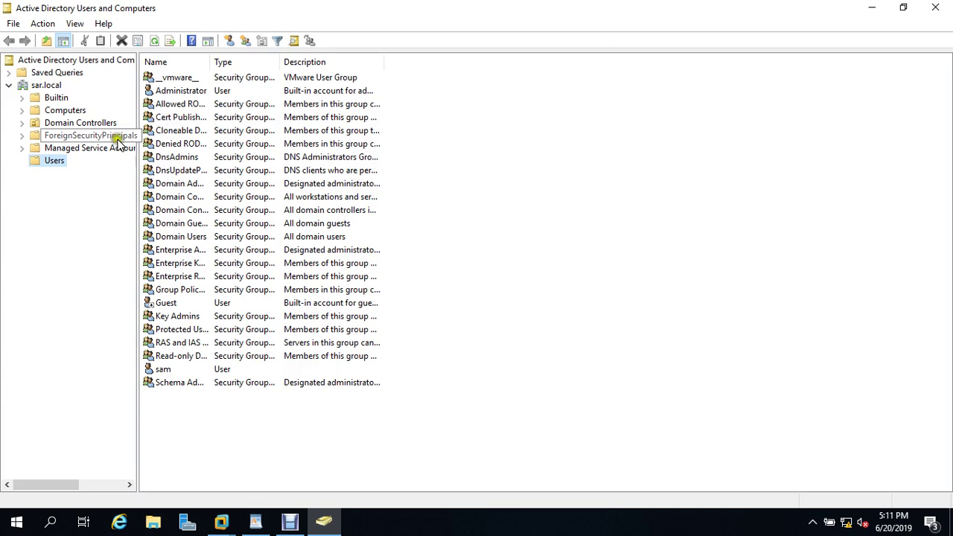
Start a new user in the Users container of sar.local, entering the user's first name and logon name
left_click(53, 161)
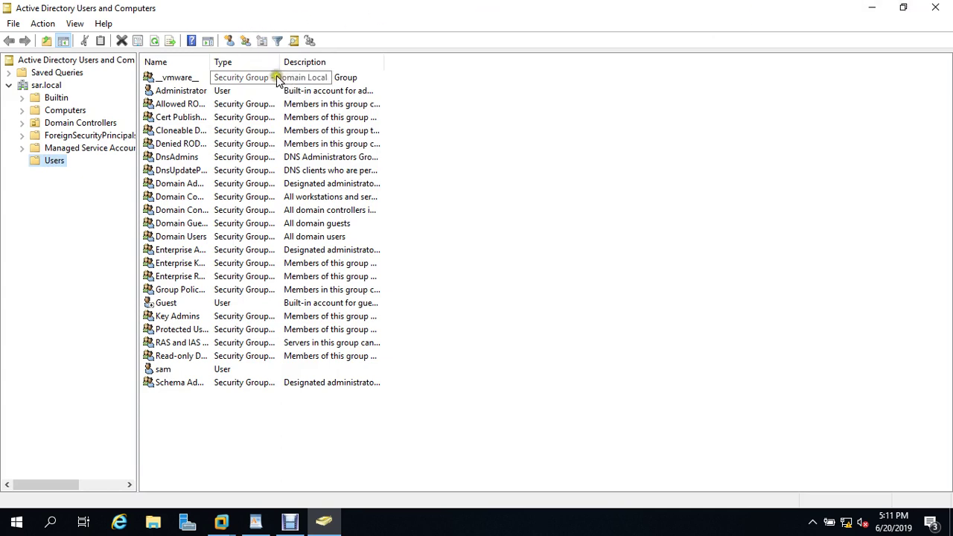
left_click(229, 42)
left_click_drag(155, 20, 507, 128)
left_click(474, 198)
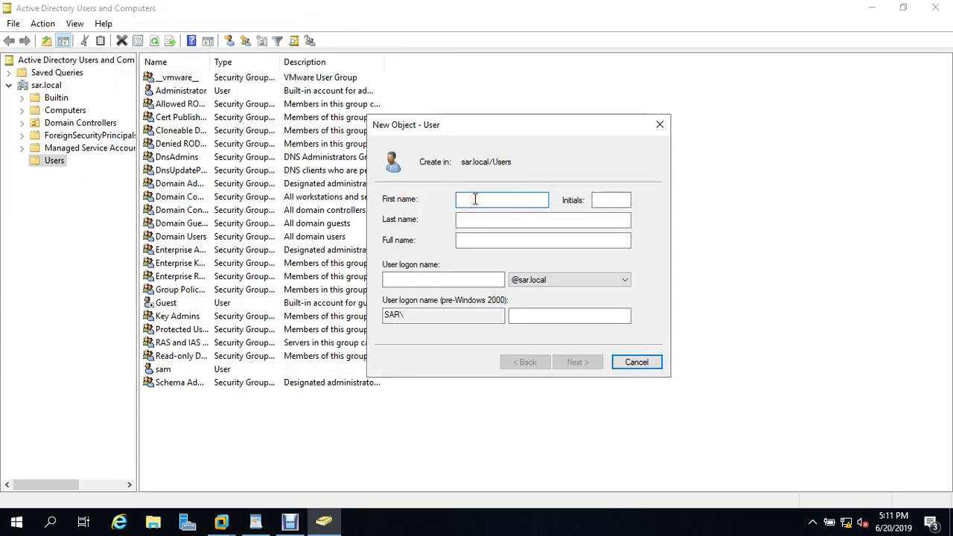
left_click(475, 199)
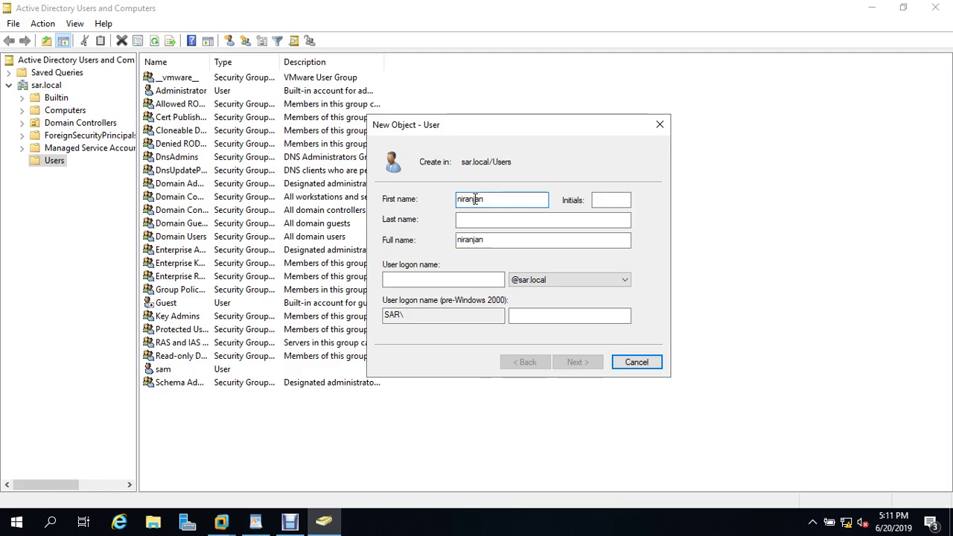
left_click(400, 279)
type("niranjan")
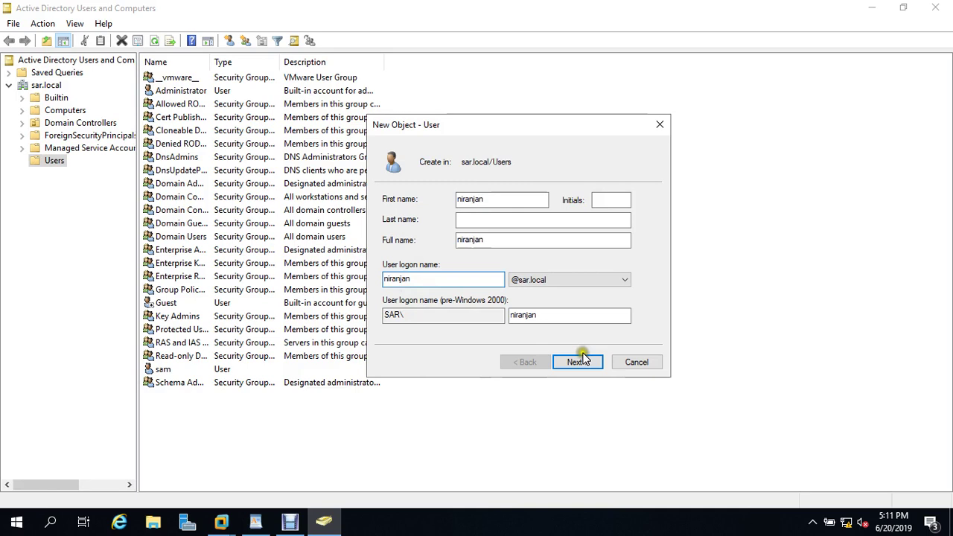
left_click(579, 362)
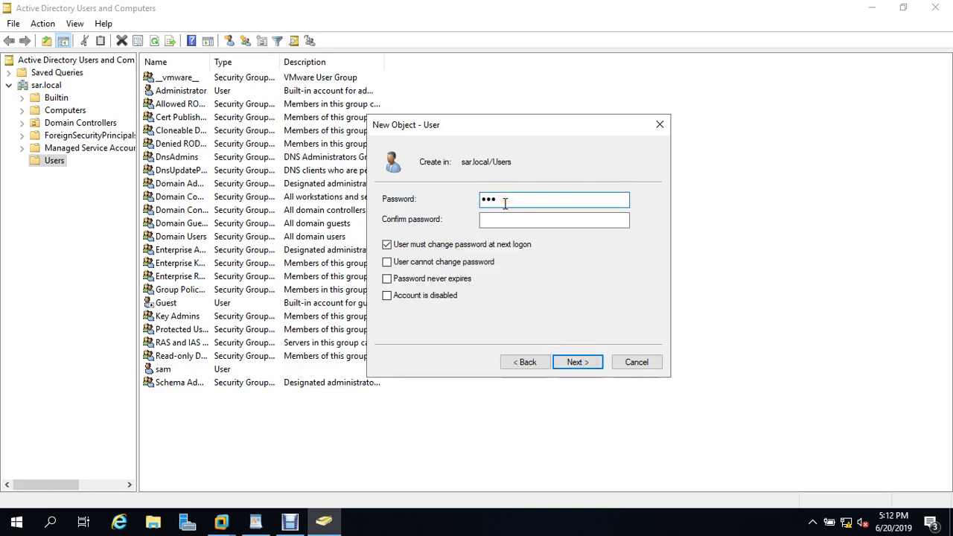
Enter and confirm the user's password, disable change at next logon, enable cannot change password and never expires, and create the account
key("Tab")
type("•••")
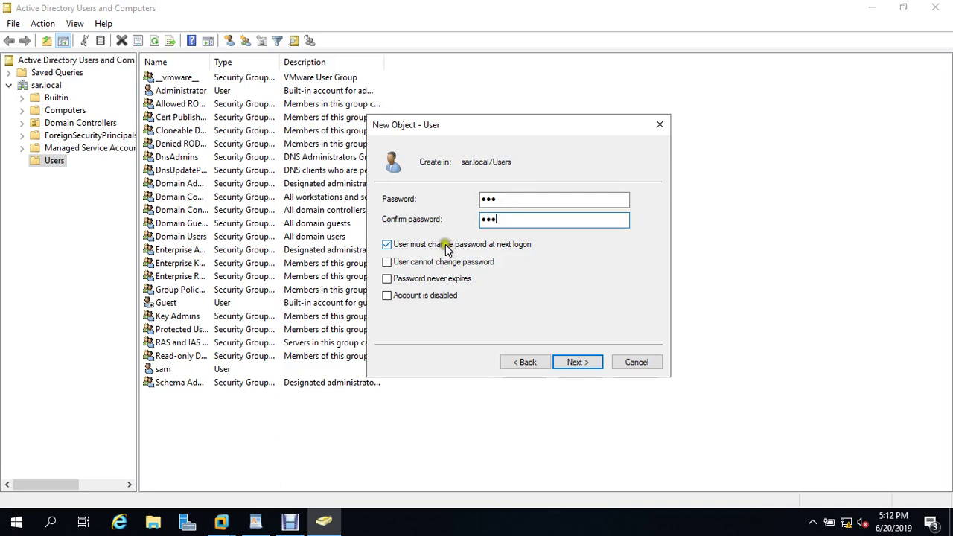
left_click(440, 250)
left_click(406, 262)
left_click(406, 279)
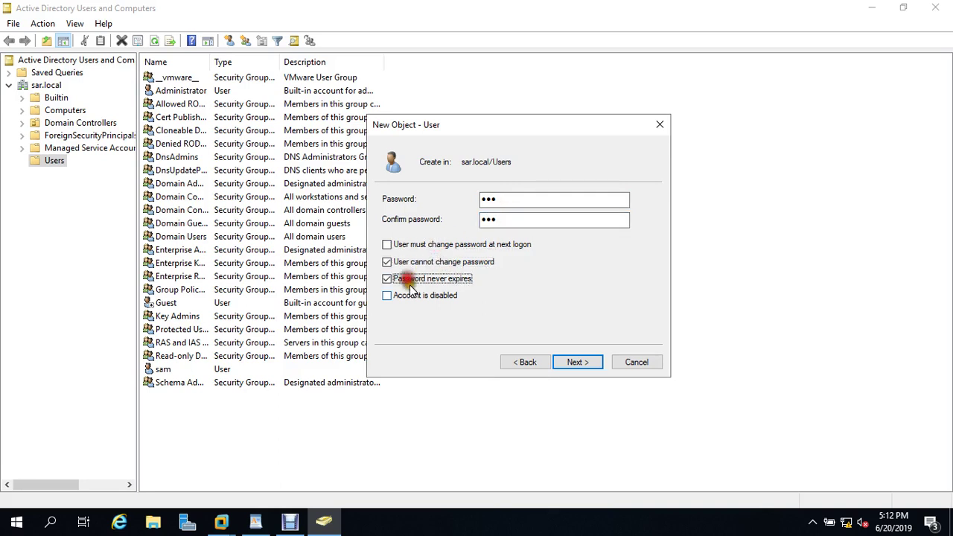
left_click(577, 362)
left_click(577, 363)
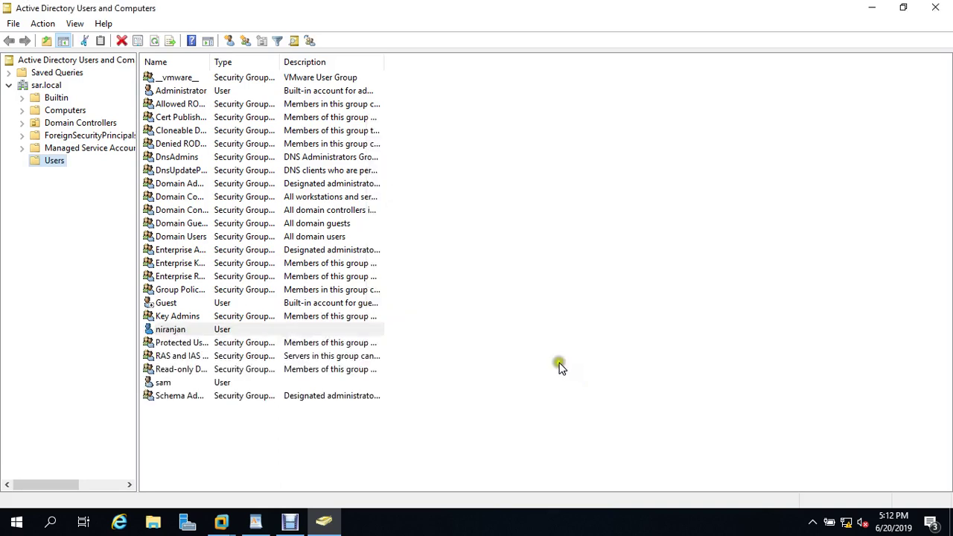
Switch to the Windows 8 x64 virtual machine in VMware Workstation and resume it
left_click(221, 523)
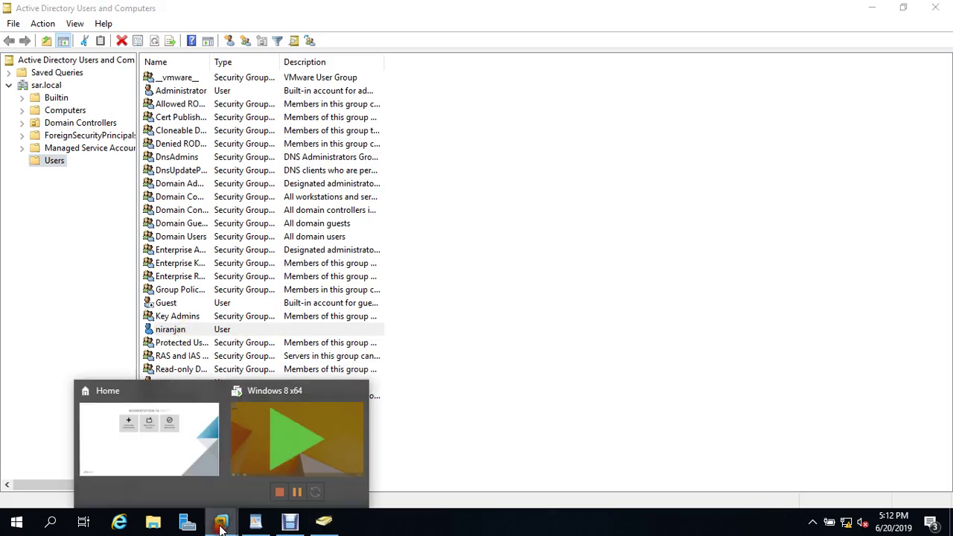
left_click(271, 389)
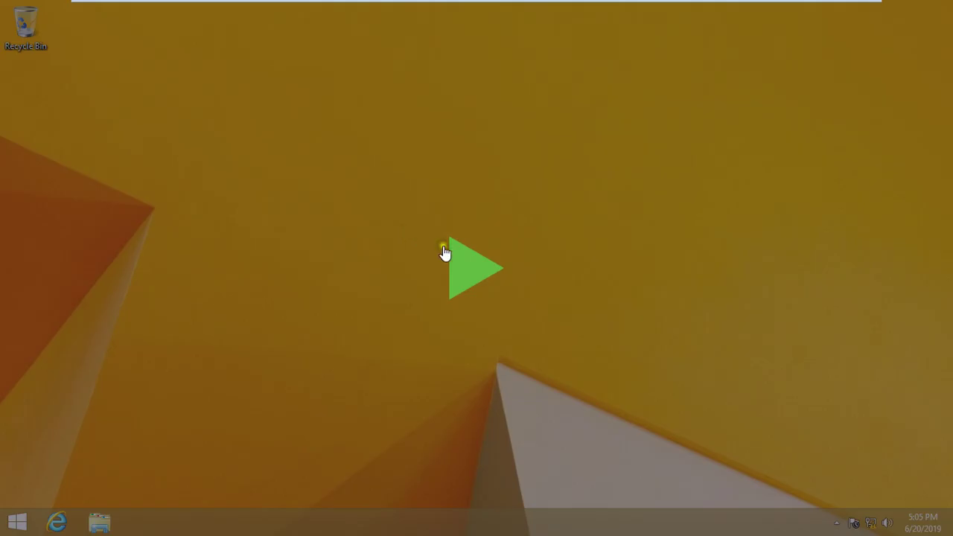
left_click(462, 268)
left_click(484, 271)
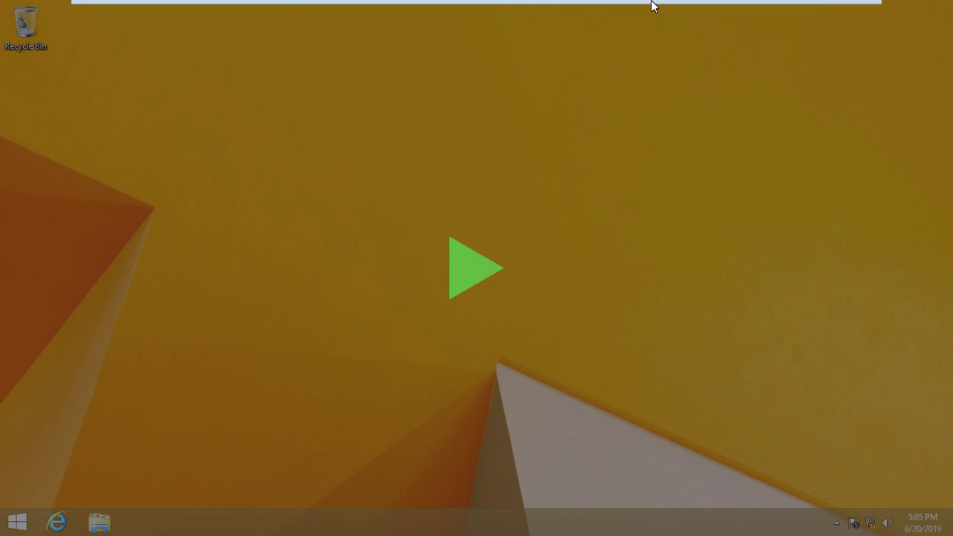
mouse_move(645, 6)
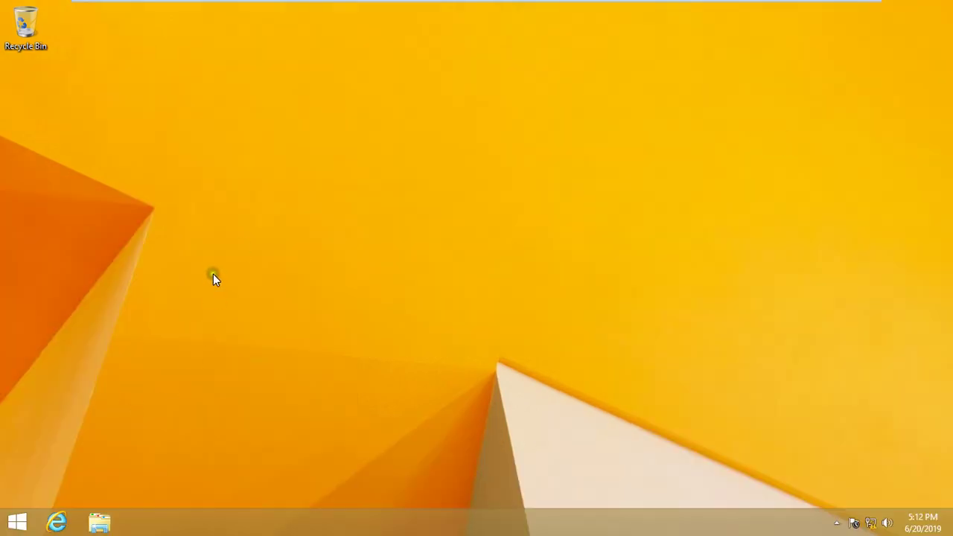
Run gpupdate from the Run dialog on the Windows 8 client
left_click(208, 383)
left_click(12, 523)
right_click(13, 524)
left_click(102, 434)
left_click(103, 434)
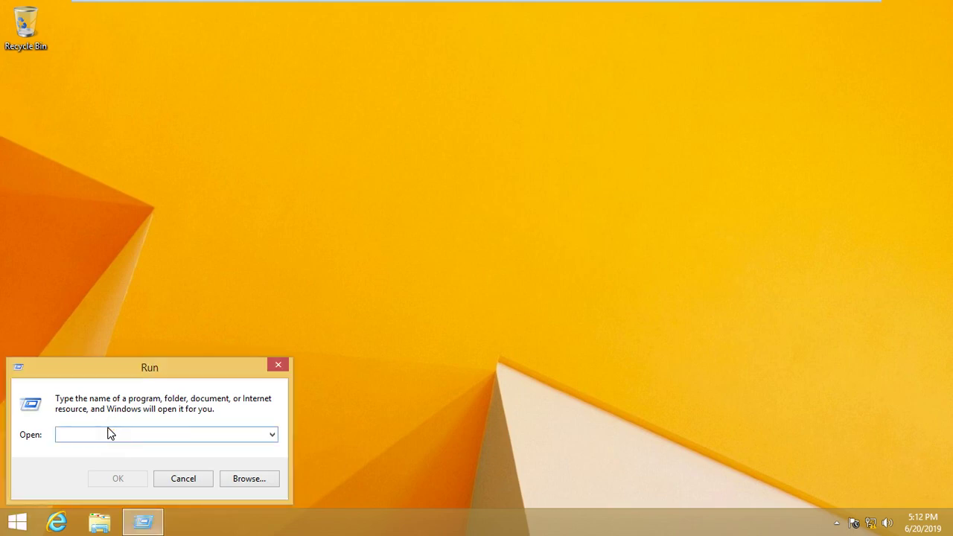
type("g")
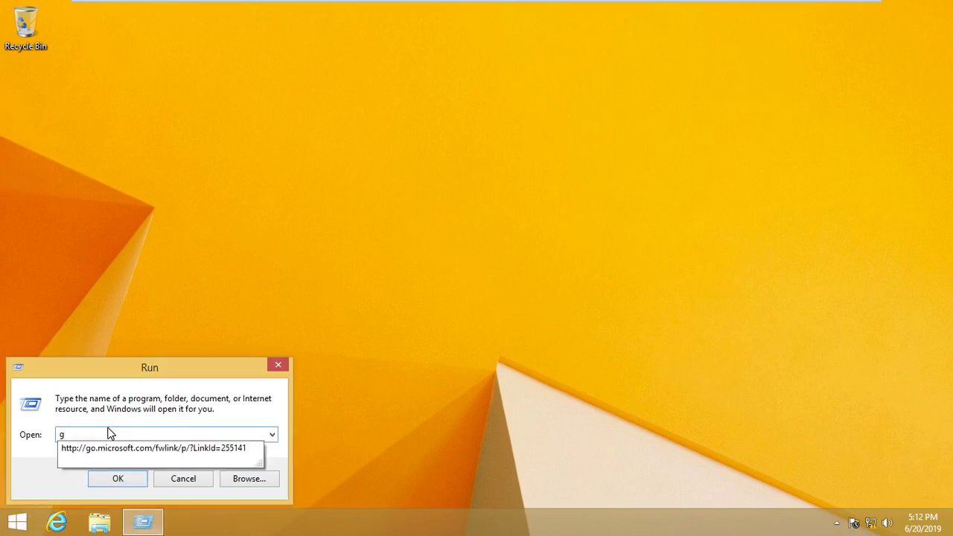
key("BackSpace")
type("gpu")
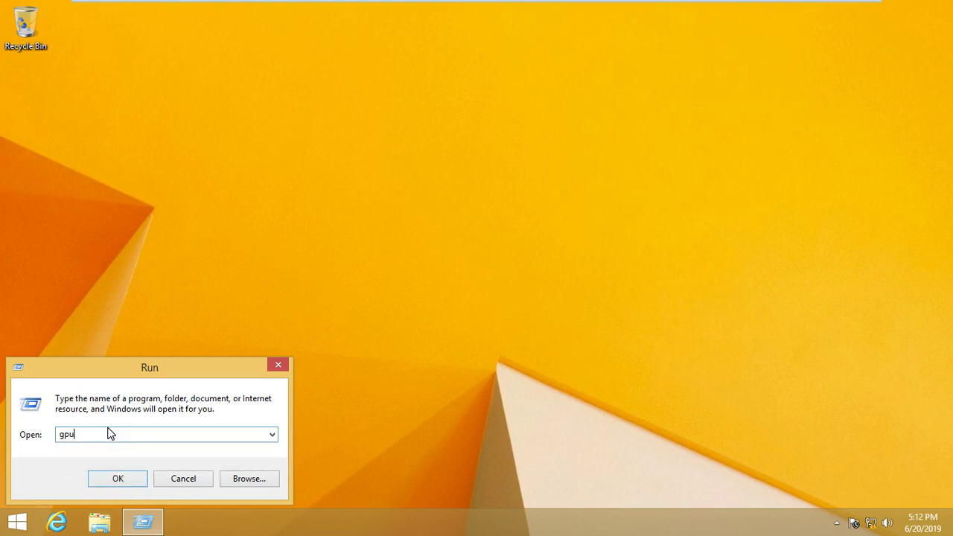
type("pdate")
left_click(113, 479)
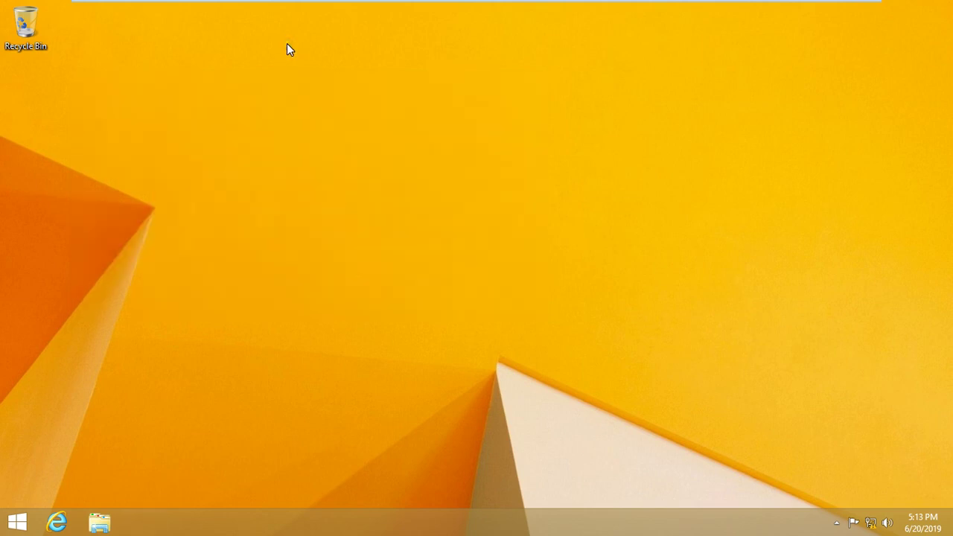
Sign out of the Windows 8 client and choose Other user on the sign-in screen
right_click(28, 526)
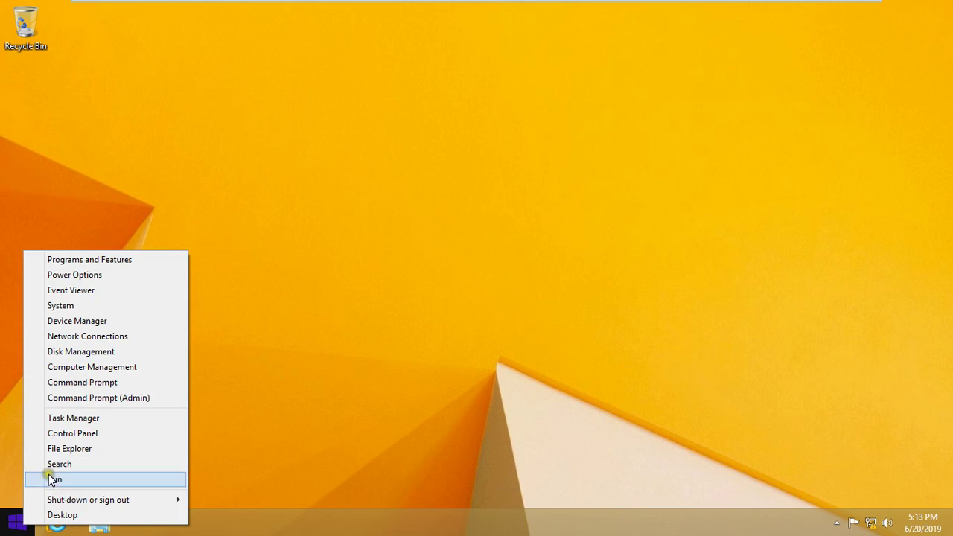
mouse_move(139, 500)
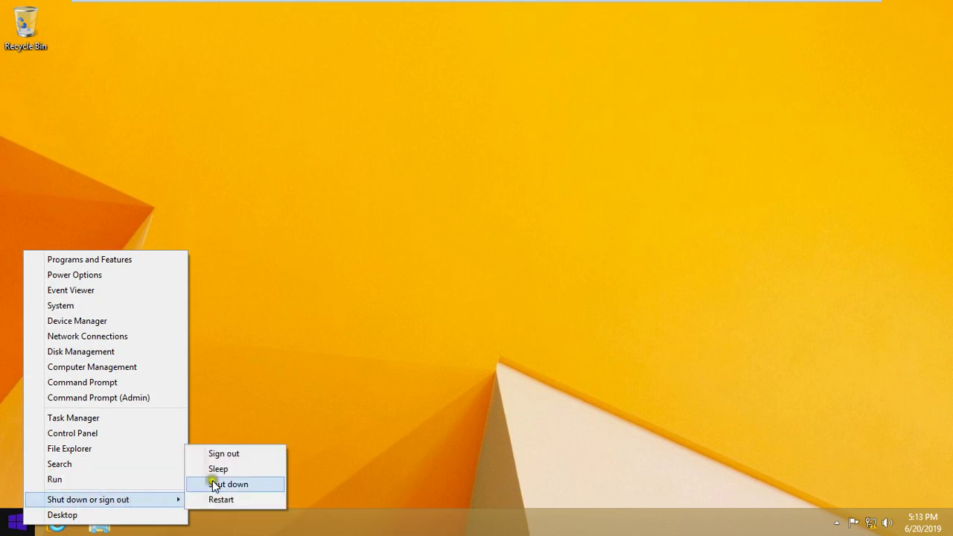
left_click(238, 453)
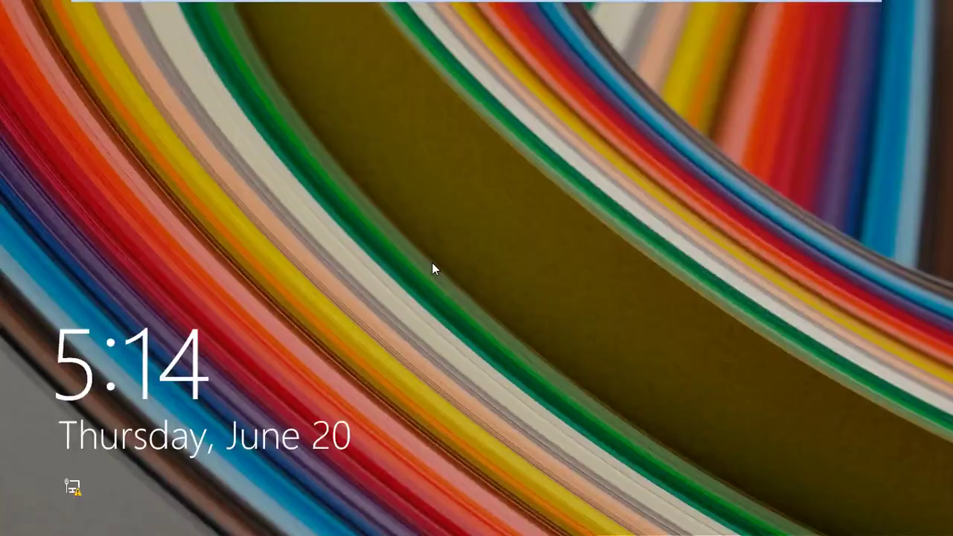
left_click(494, 275)
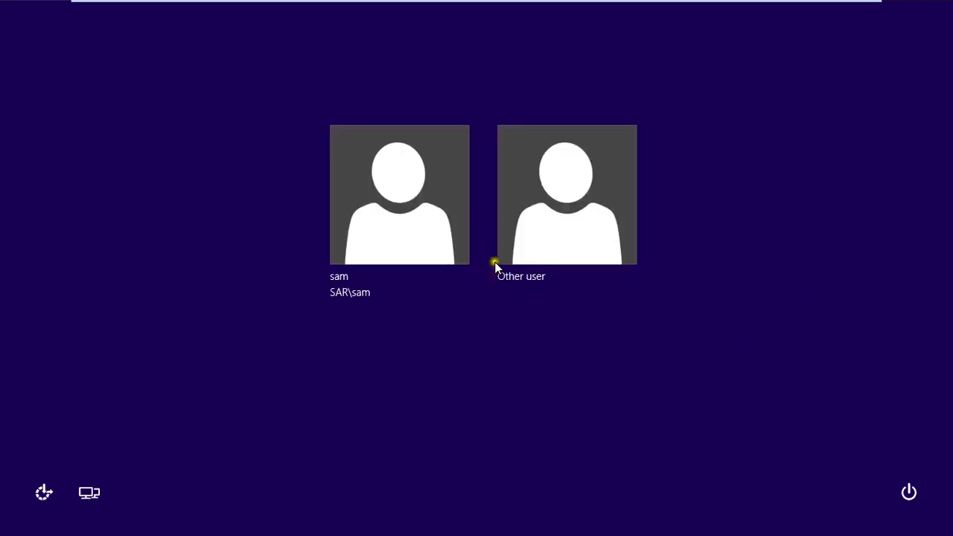
left_click(520, 220)
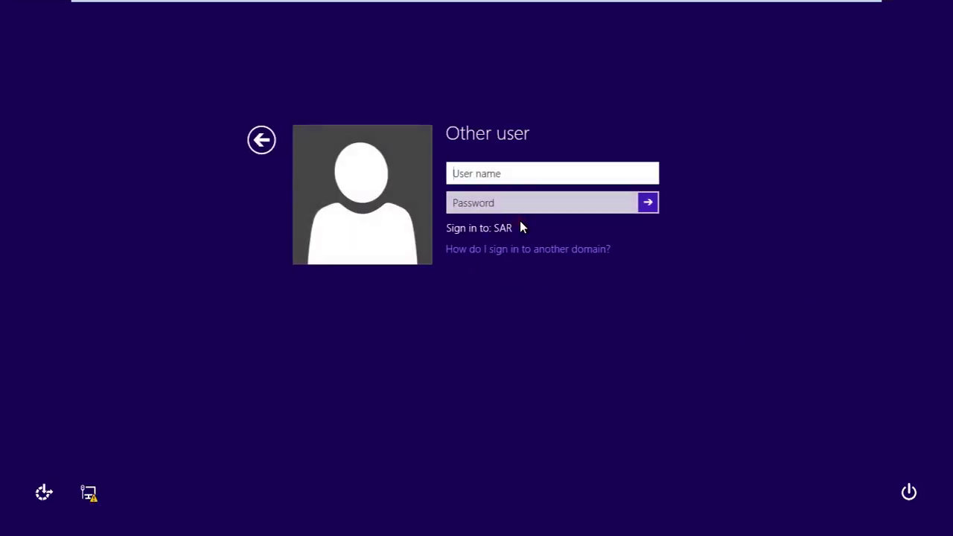
Try to sign in to the SAR domain with the new user's logon name and an account password
type("n")
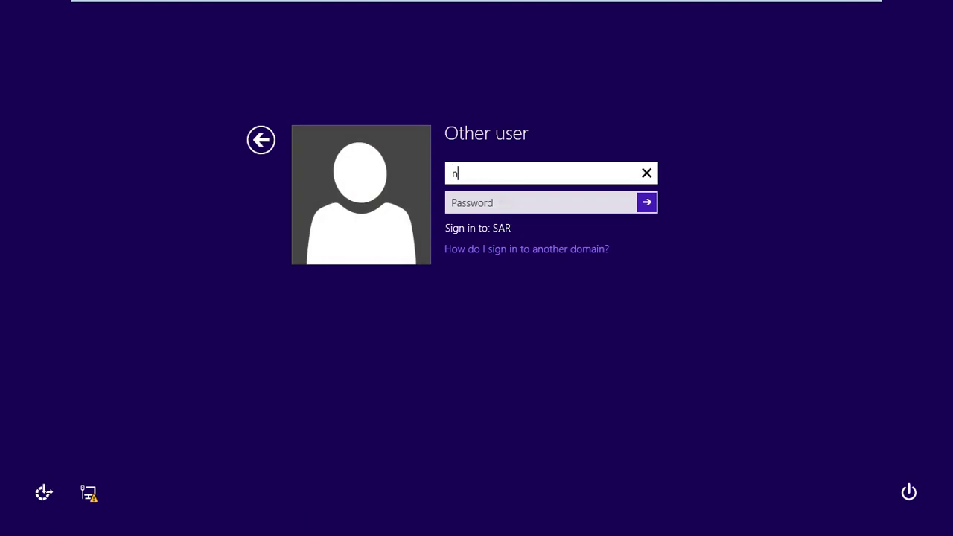
type("iranjan")
key("Tab")
type("*******")
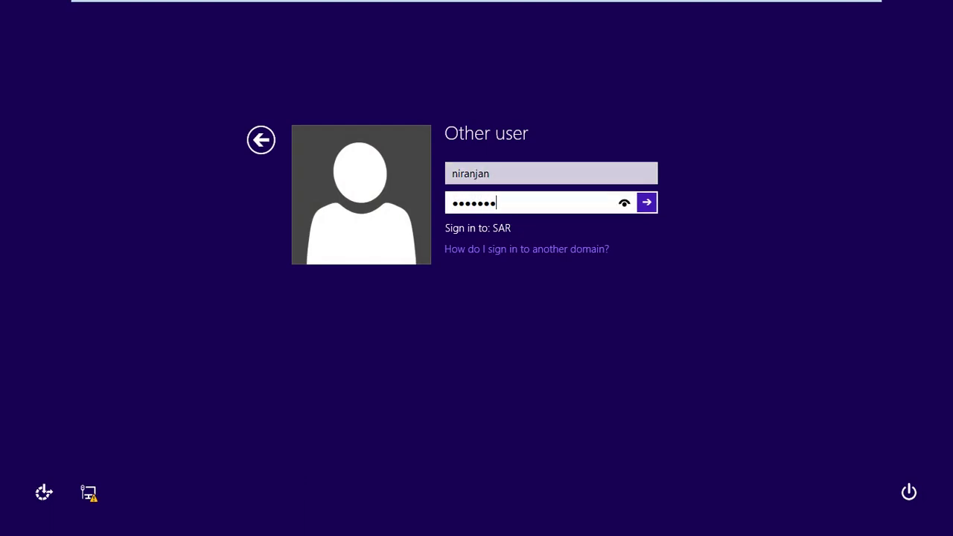
key("Return")
key("Return")
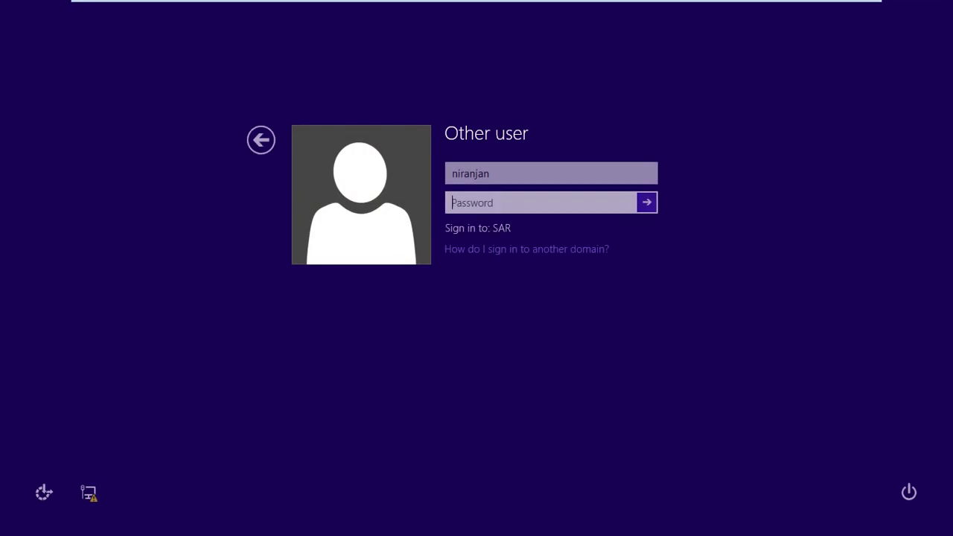
Repeat the SAR domain sign-in with incorrect account passwords until the lockout policy applies, and dismiss the lockout message
type("******")
key("Return")
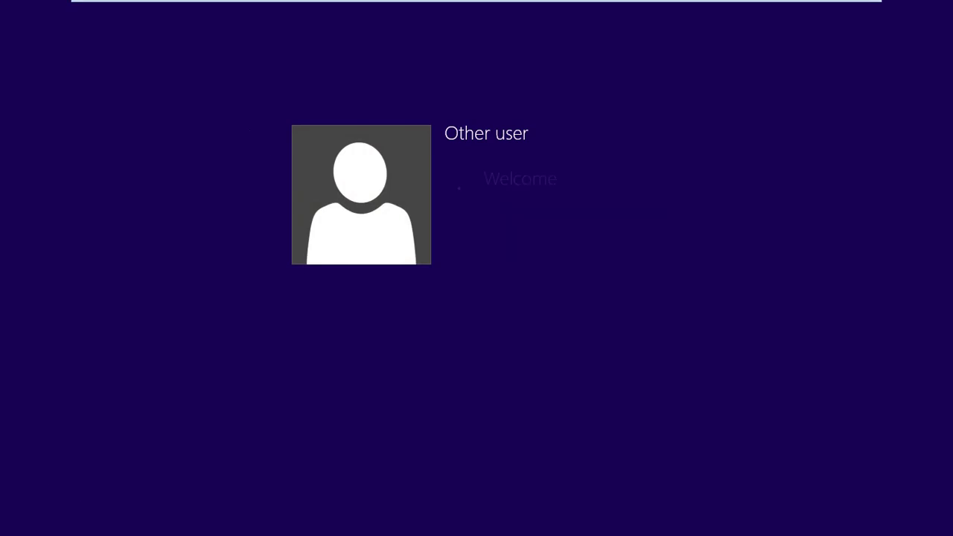
key("Return")
type("******")
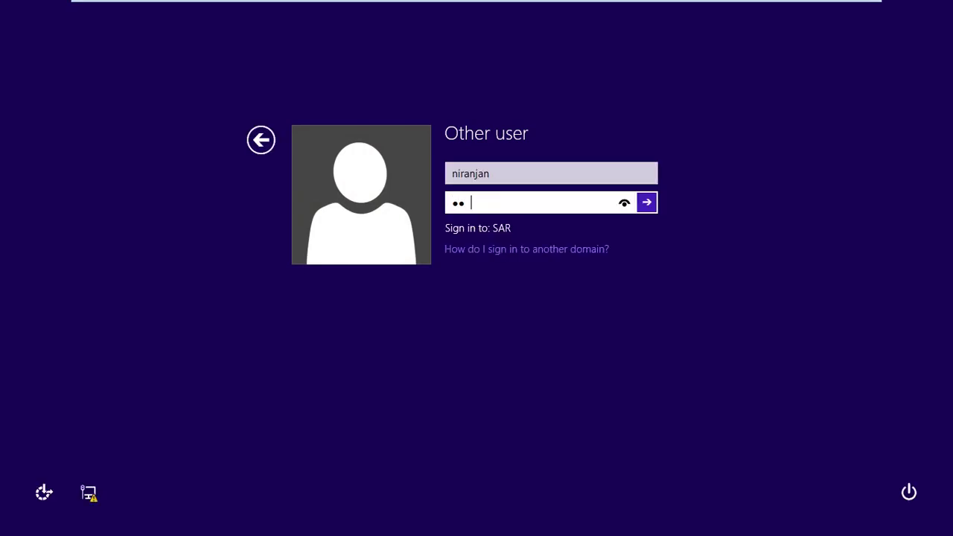
key("Return")
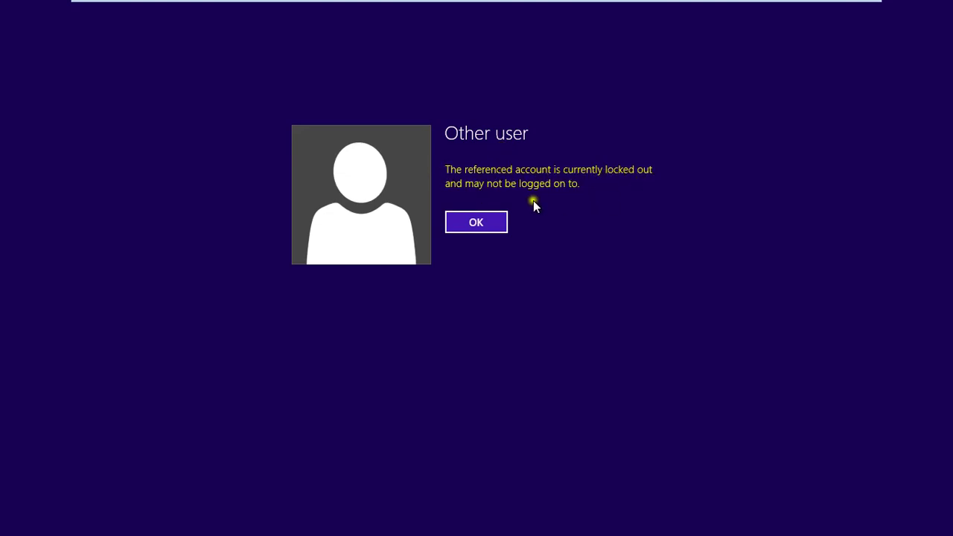
left_click(485, 222)
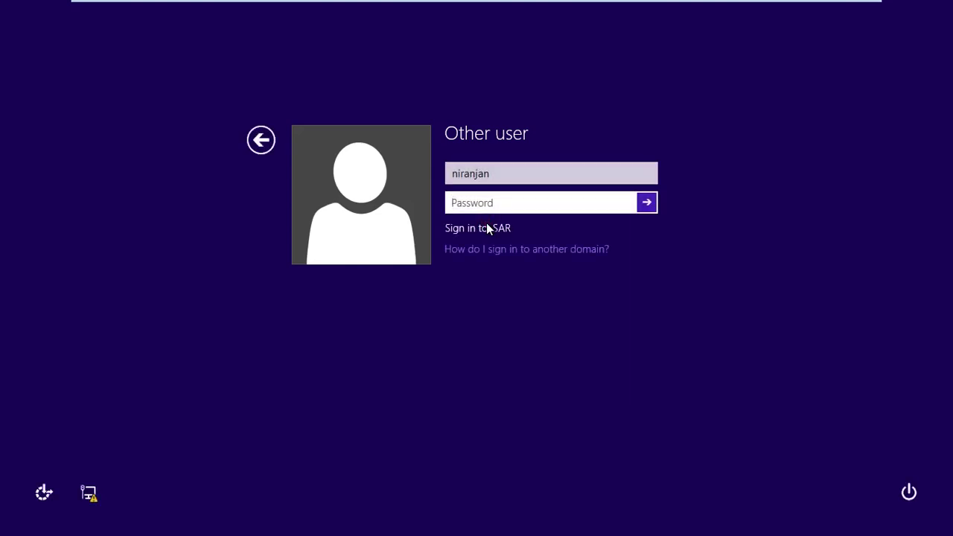
Pause the Windows 8 x64 virtual machine and minimize VMware Workstation to return to the server
mouse_move(710, 4)
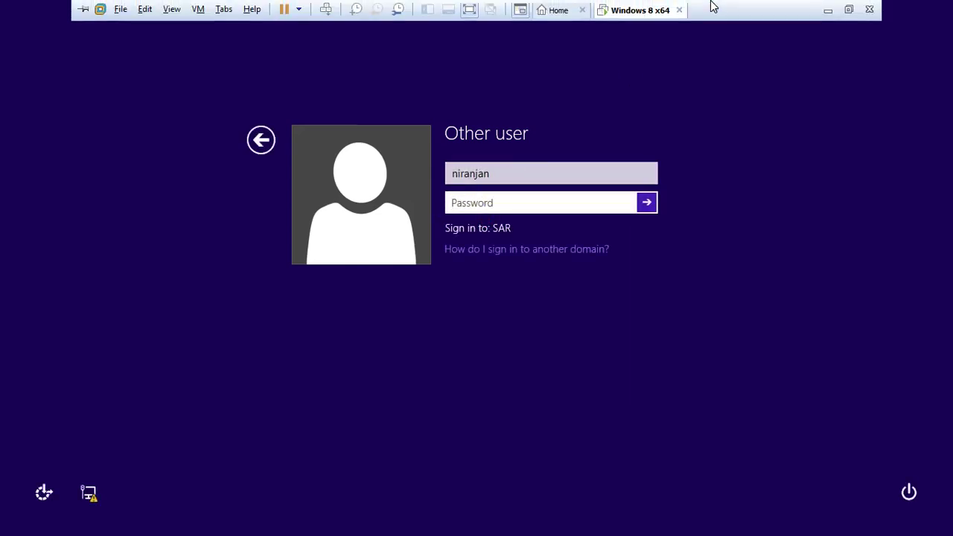
left_click(630, 12)
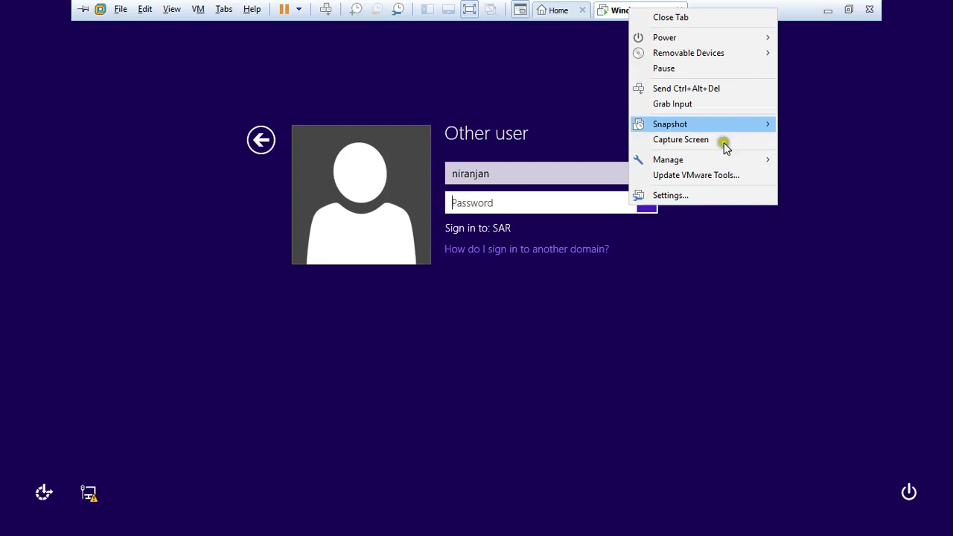
left_click(679, 69)
left_click(827, 11)
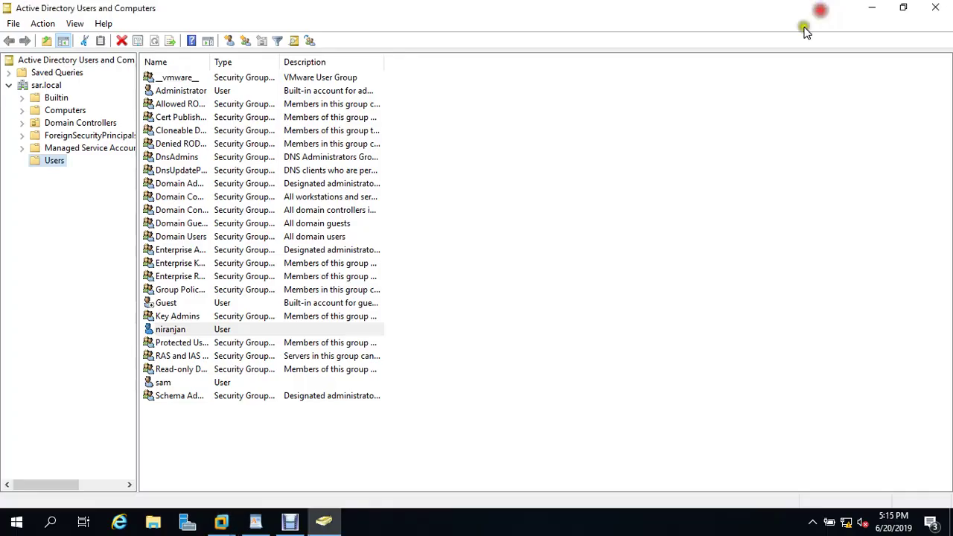
Switch to the WordPad document, maximize its window, and add blank space below the account lockout policy heading
left_click(255, 521)
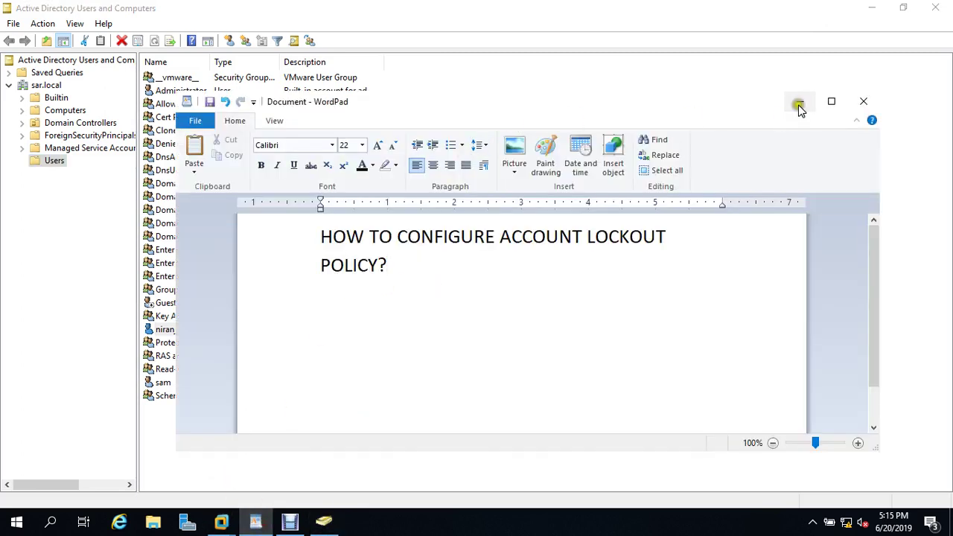
left_click(830, 102)
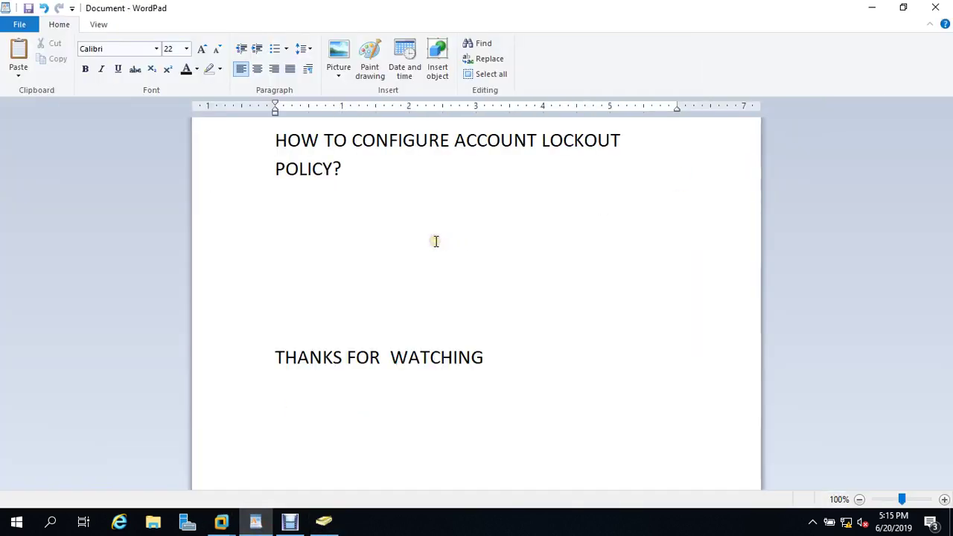
key("Return")
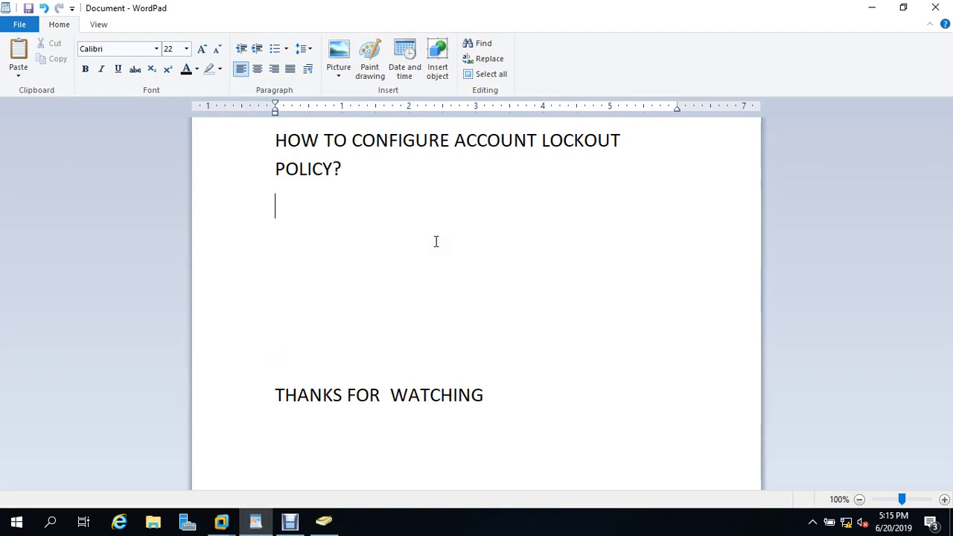
key("Caps_Lock")
left_click(435, 240)
Write "HOW TO UNLOCK" on a new line below the heading, correcting the spelling and closing the gap inside UNLOCK
type("OW")
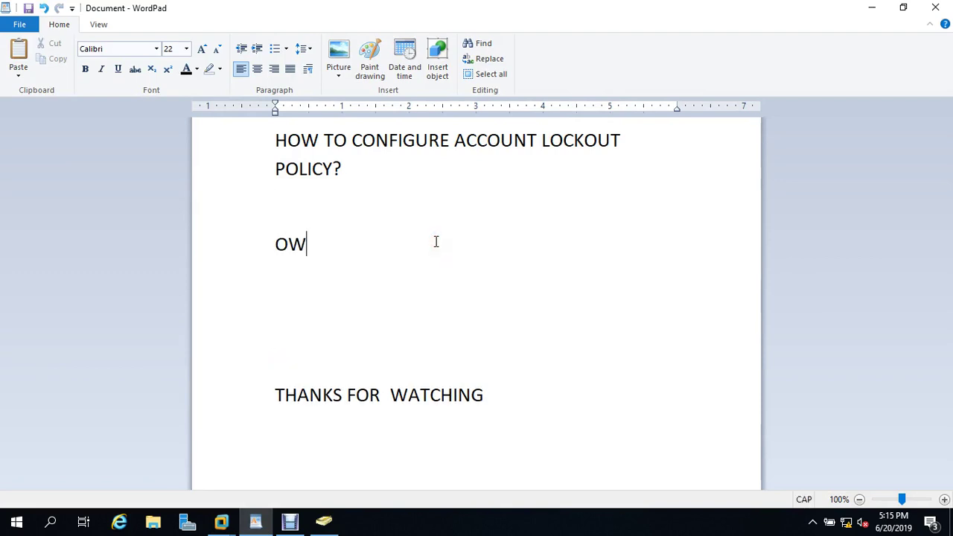
key("BackSpace")
key("BackSpace")
type("HOW ")
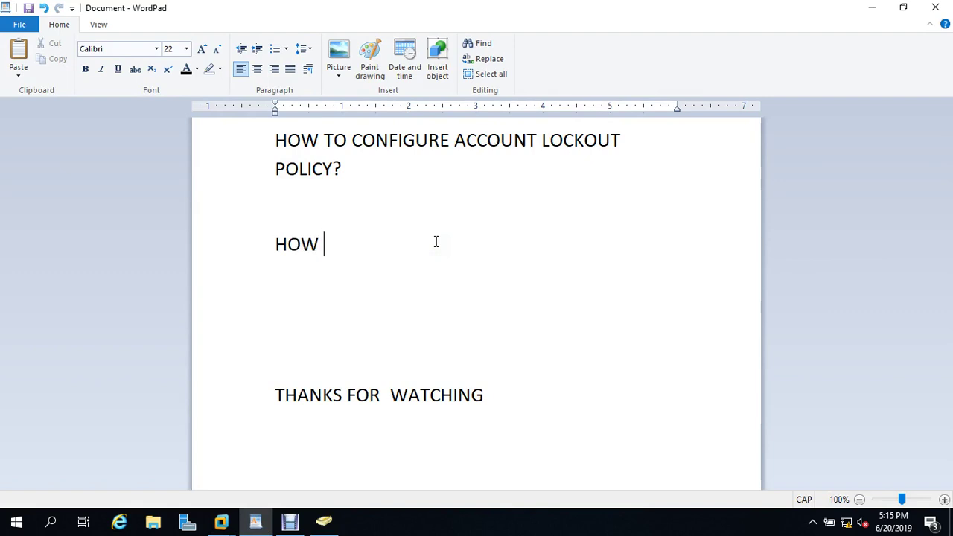
type("TOUN")
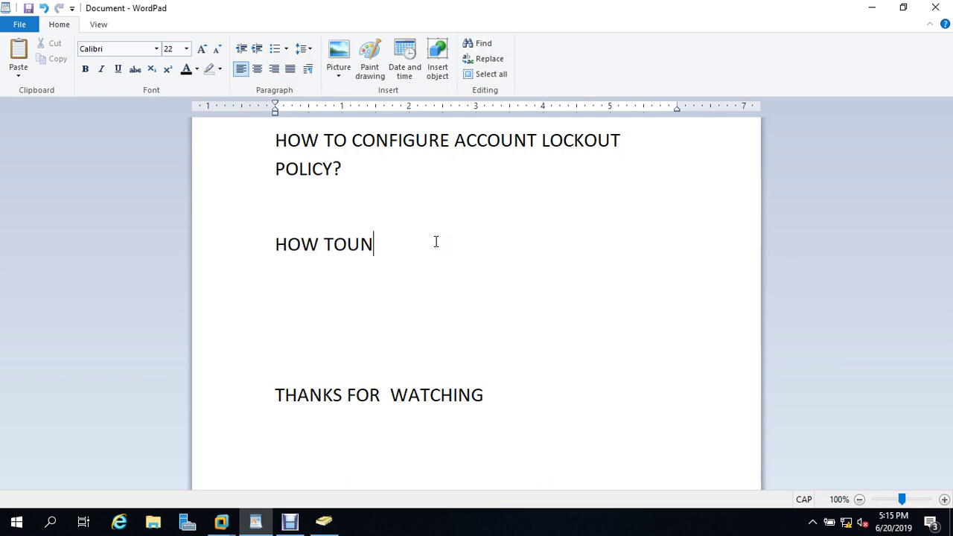
type("LOK")
key("Left")
key("Left")
key("Right")
key("Right")
key("Left")
type("C")
key("Left")
key("Left")
key("Left")
key("Left")
key("Left")
key("Left")
key("Left")
key("Right")
key("Right")
key("Right")
key("Right")
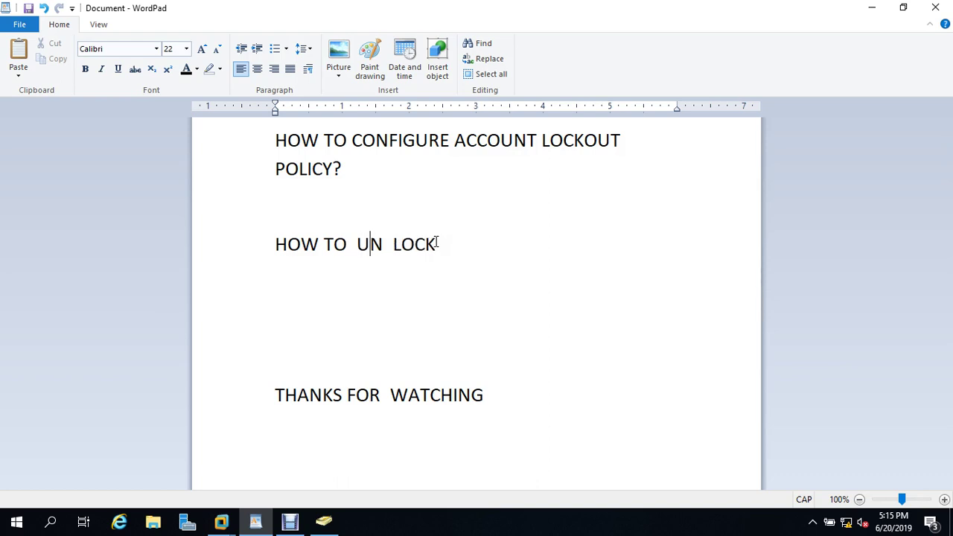
key("BackSpace")
key("BackSpace")
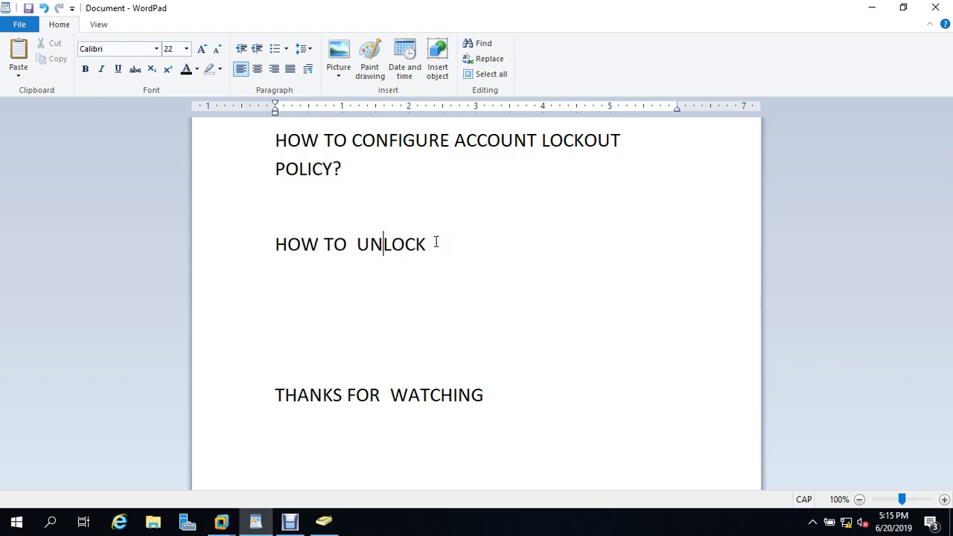
Complete the new line with "USER ACCOUNT" and remove the extra space before UNLOCK
key("Right")
key("Right")
key("Right")
key("Right")
key("Down")
key("Up")
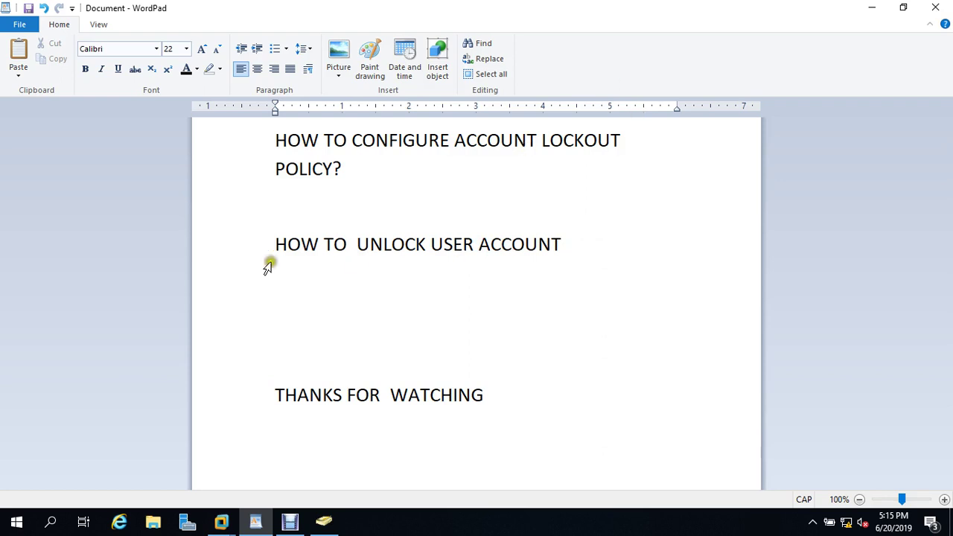
left_click(352, 243)
key("BackSpace")
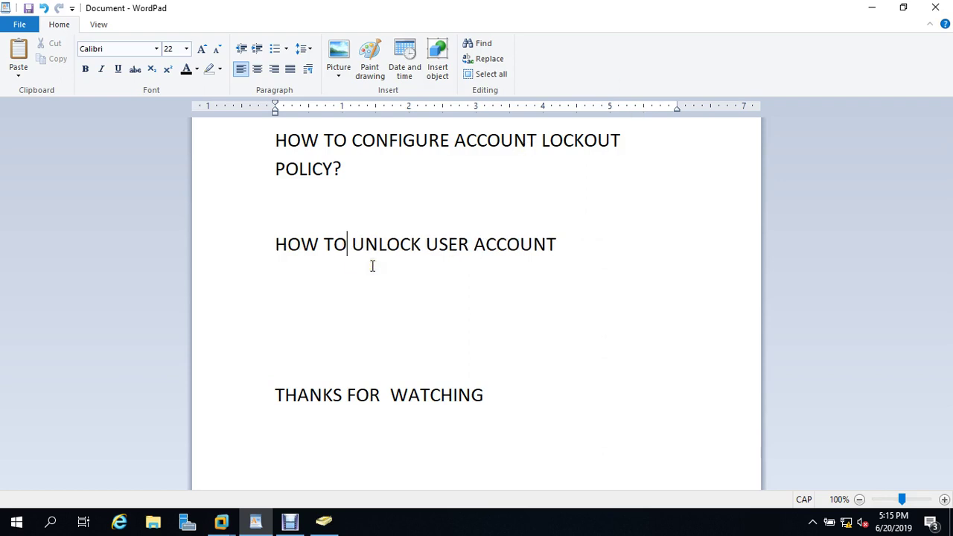
Return to Active Directory Users and Computers and unlock the locked-out test user through its account properties
left_click(873, 8)
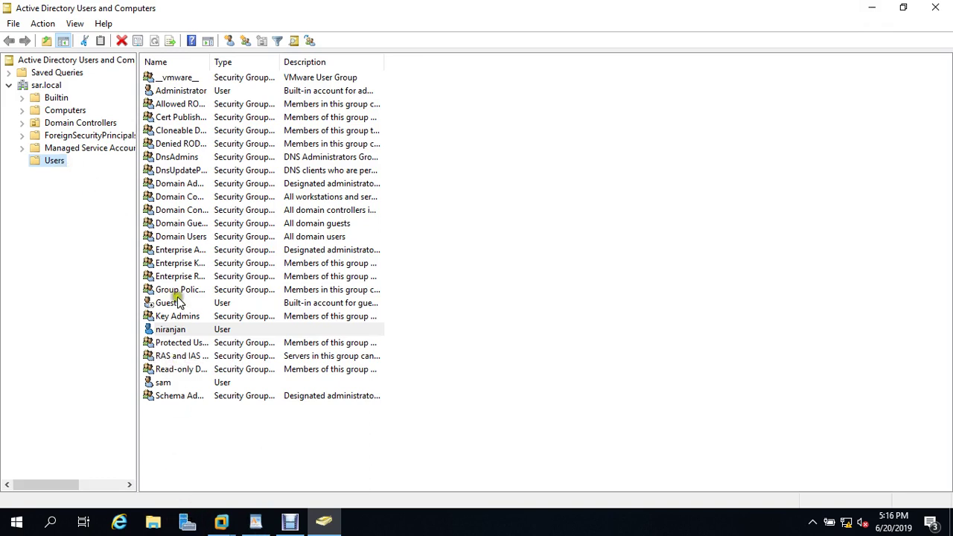
left_click(178, 329)
right_click(179, 332)
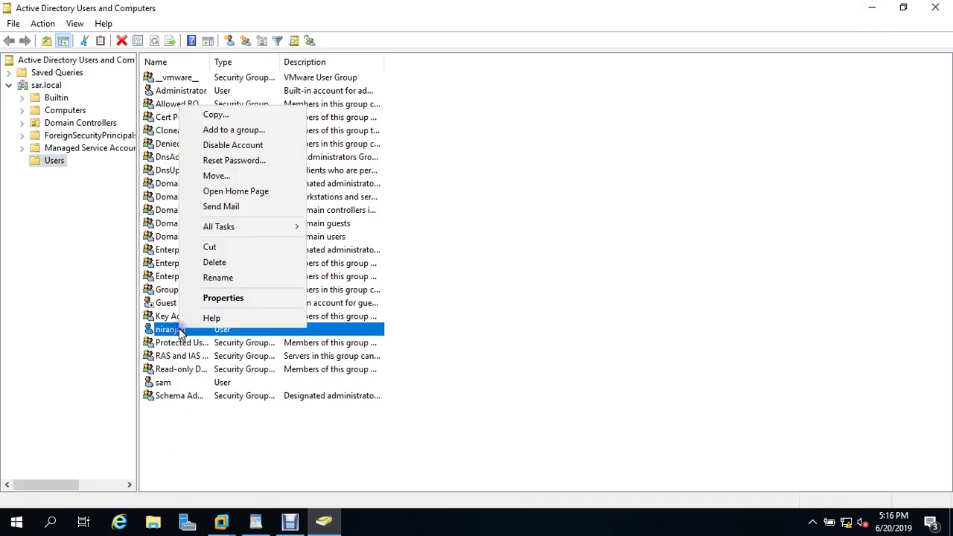
left_click(216, 297)
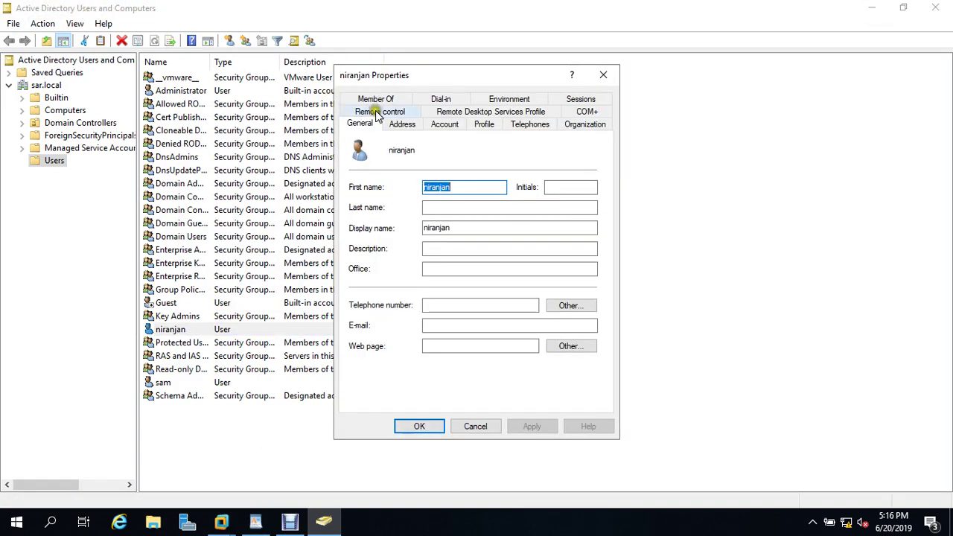
left_click(440, 123)
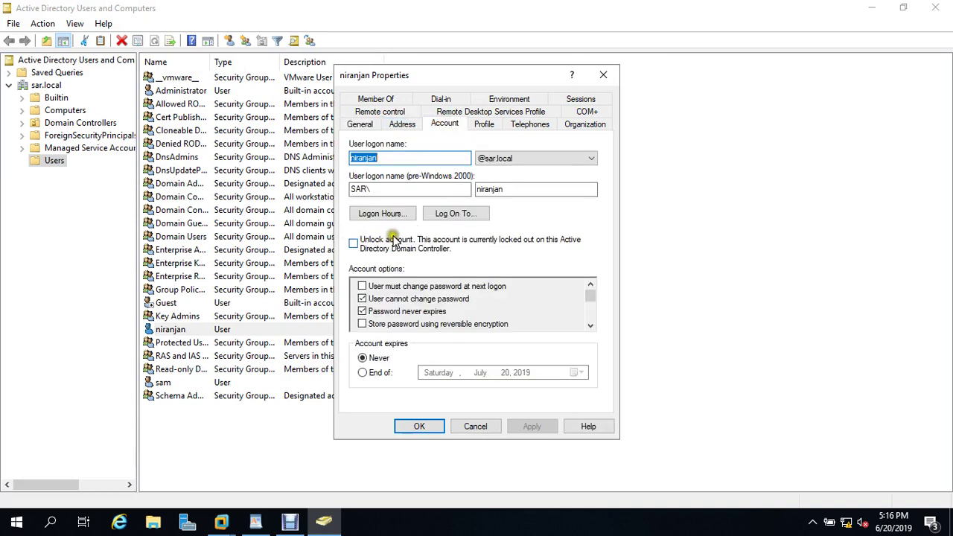
left_click(353, 242)
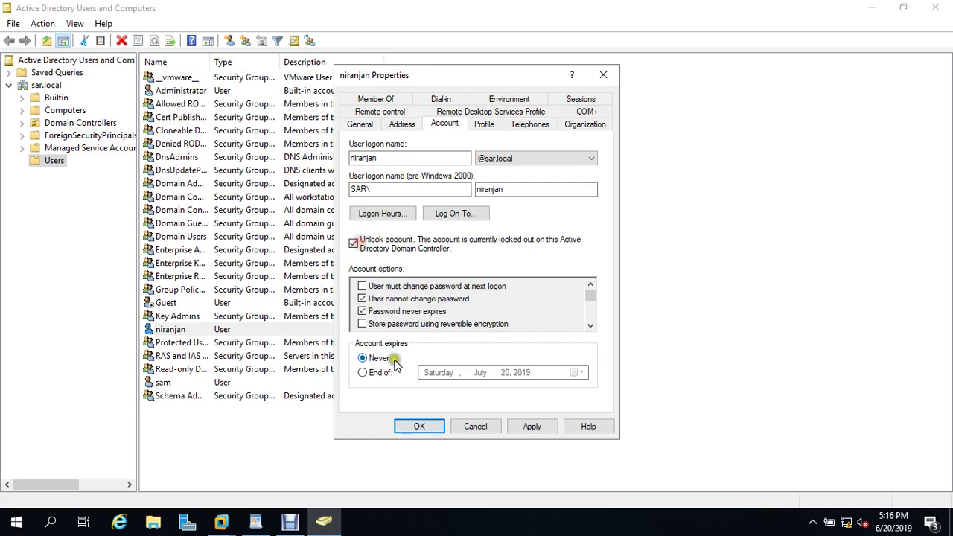
left_click(531, 427)
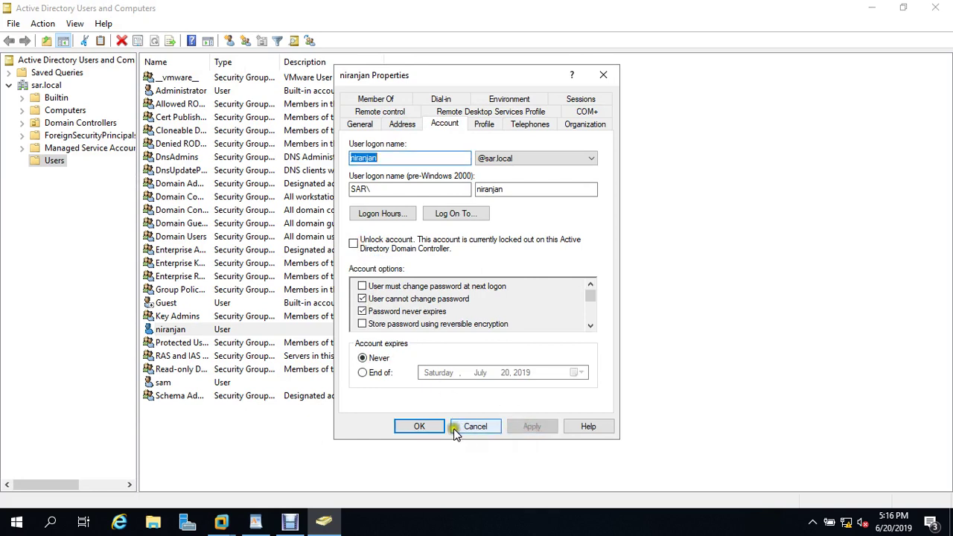
left_click(420, 426)
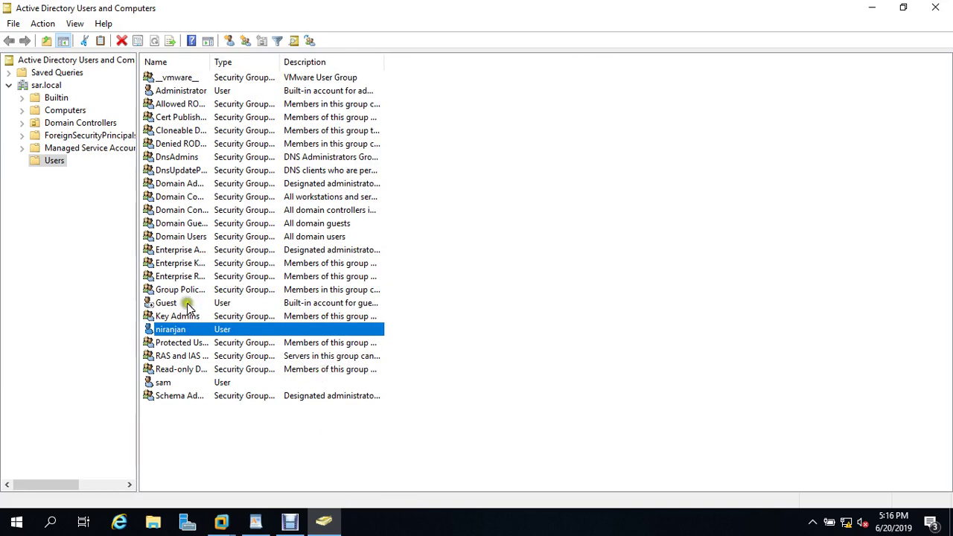
Run GPUPDATE from the Run dialog on the server
right_click(17, 523)
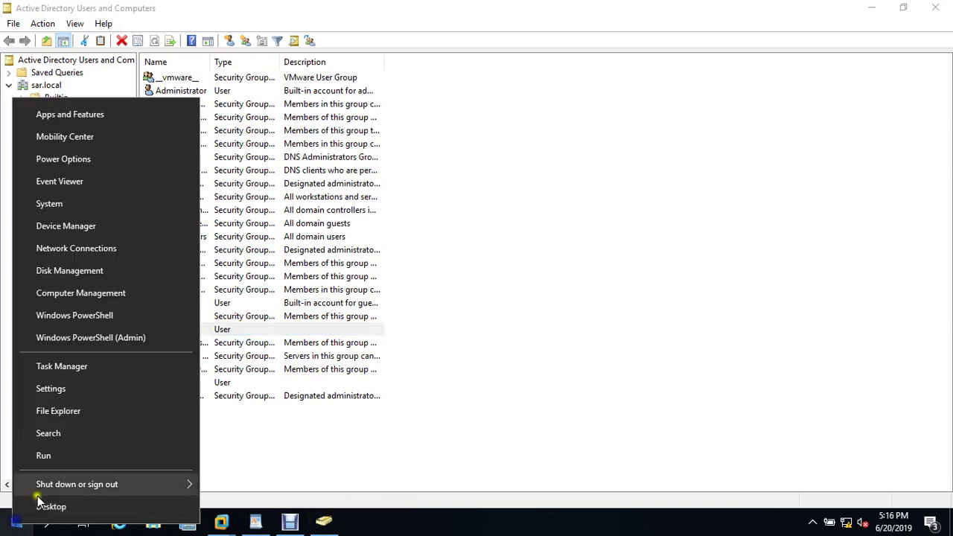
left_click(46, 456)
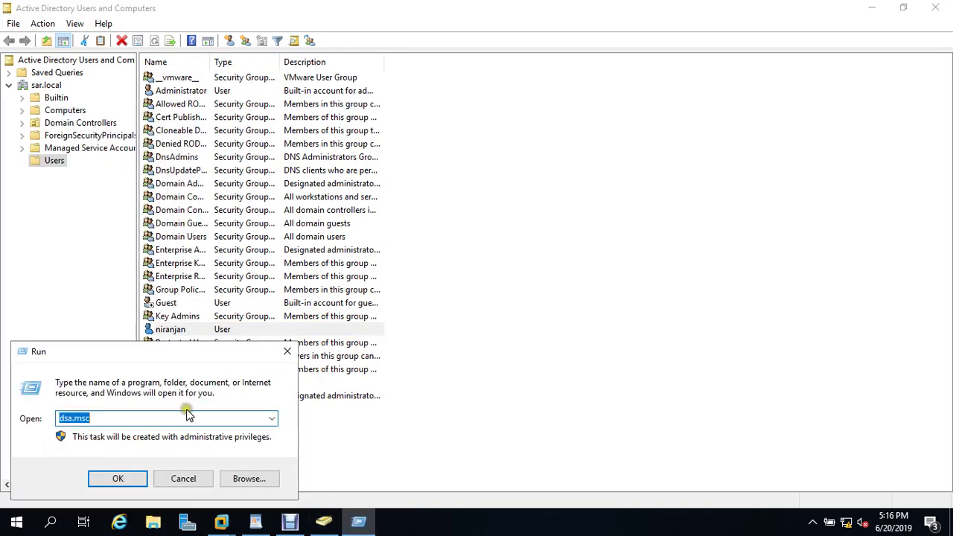
type("GPUPDAT")
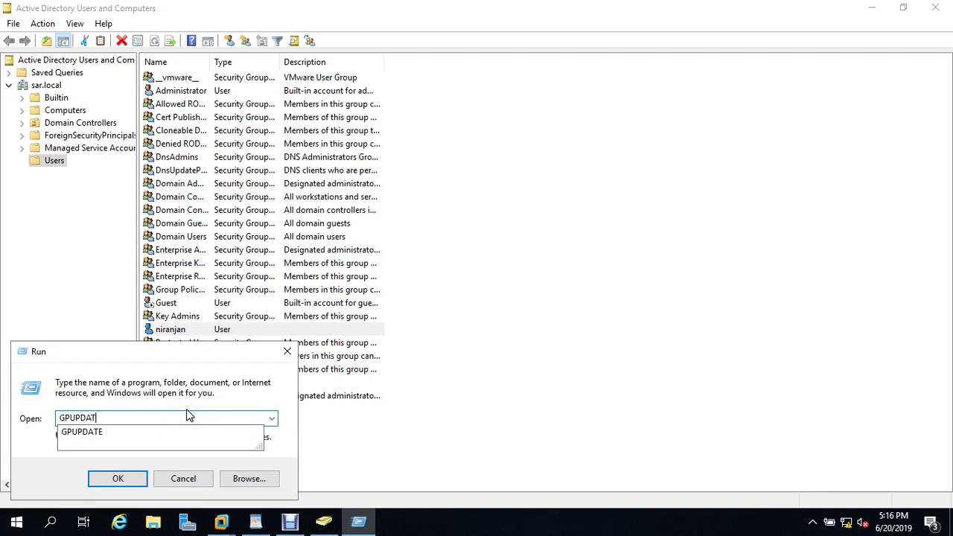
type("E")
key("Return")
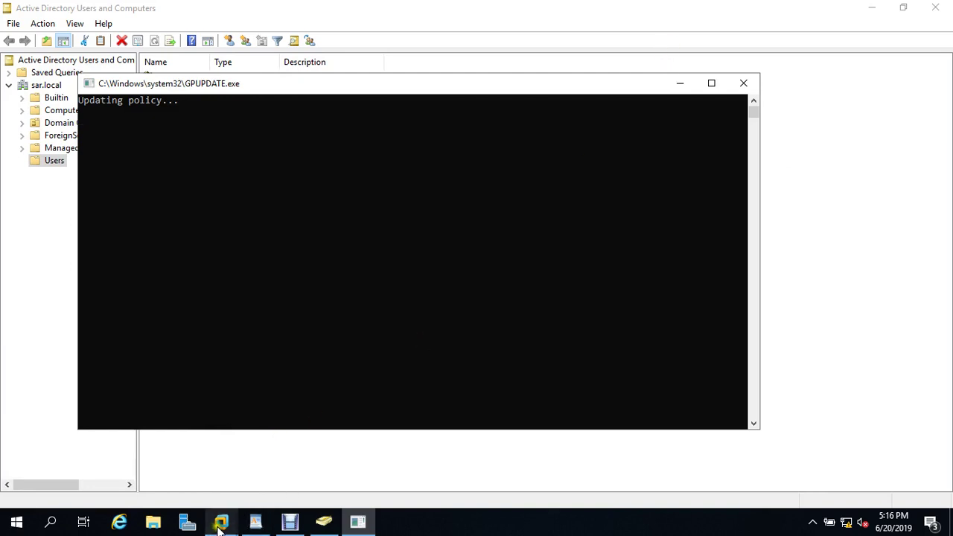
Switch to the Windows 8 x64 virtual machine, resume it, and sign in to the SAR domain with the unlocked user's account password
mouse_move(220, 526)
left_click(271, 389)
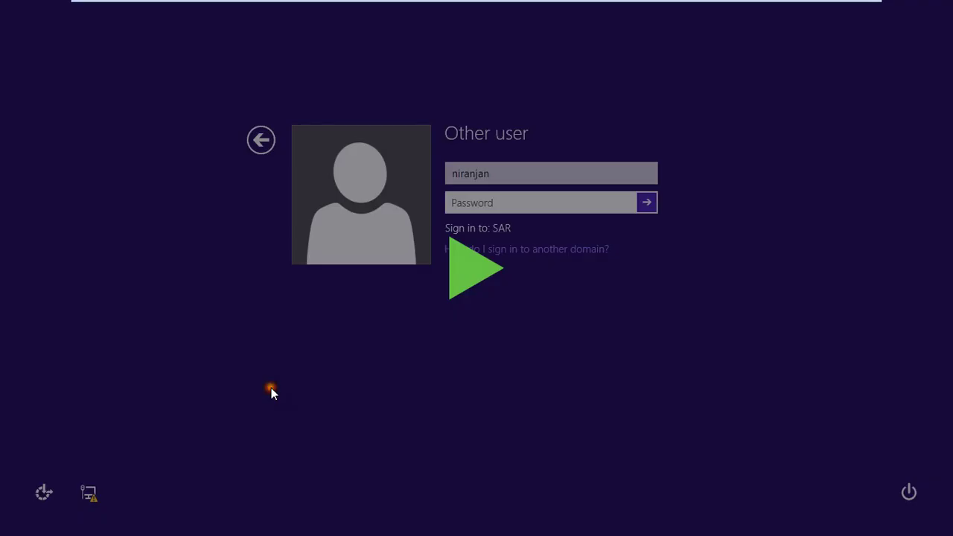
left_click(464, 287)
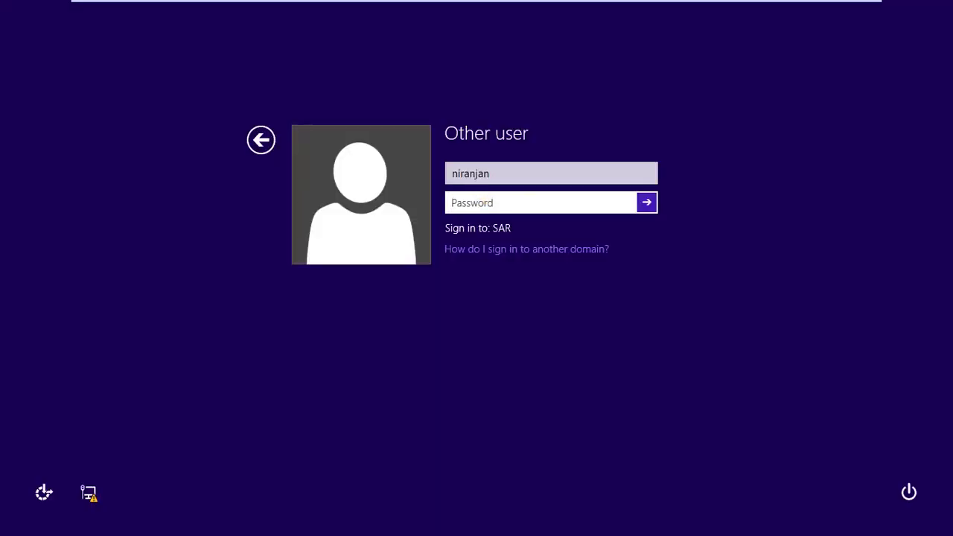
key("Return")
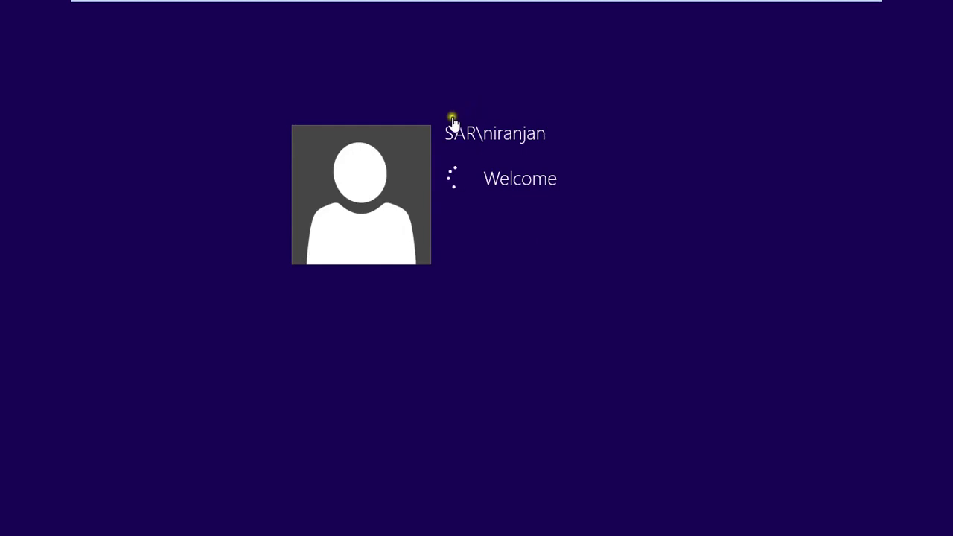
left_click(583, 173)
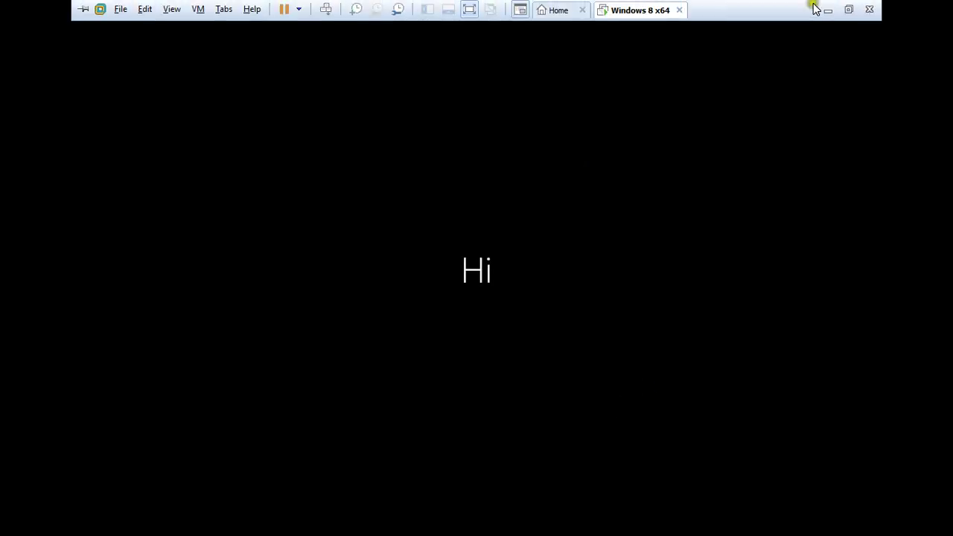
Minimize VMware Workstation, highlight the "THANKS FOR WATCHING" line in the WordPad document, and minimize the document
left_click(819, 7)
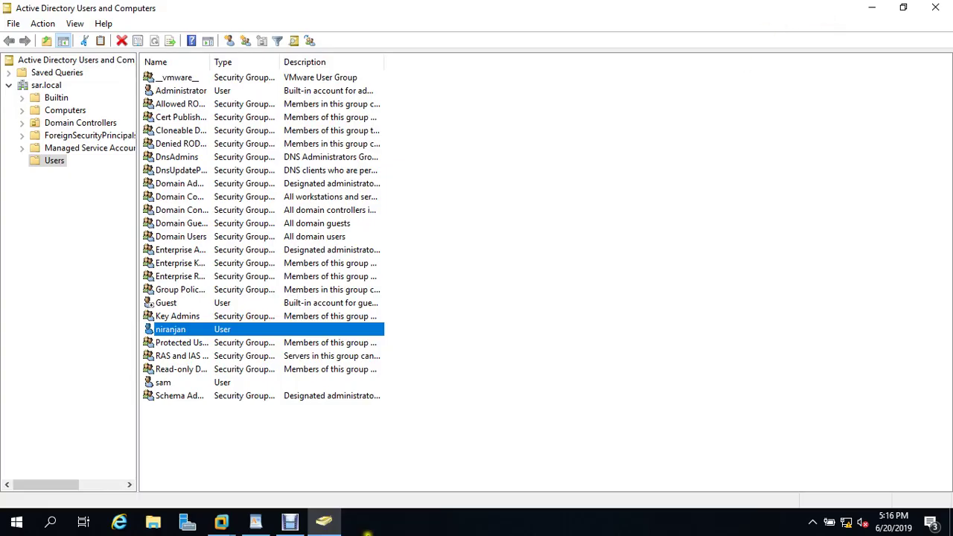
left_click(257, 526)
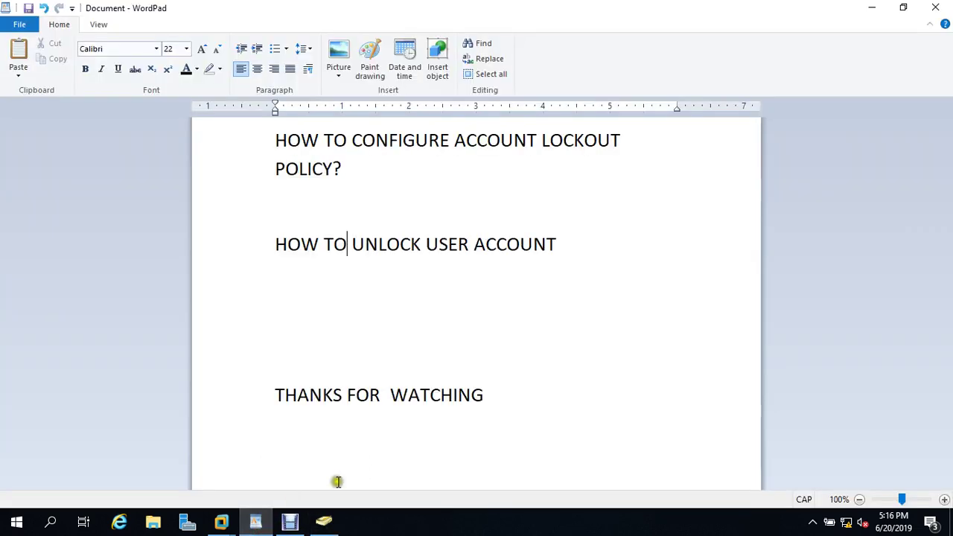
left_click_drag(277, 393, 350, 399)
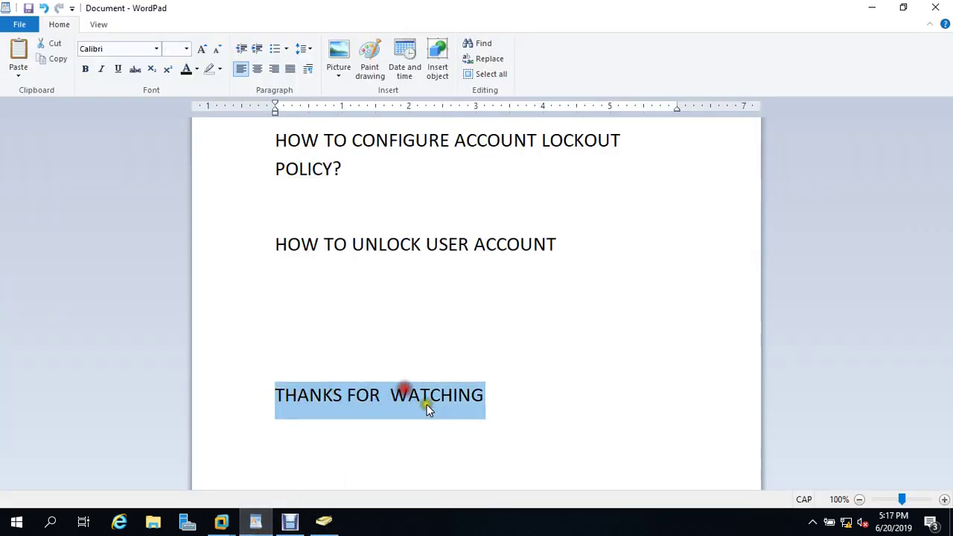
left_click(872, 8)
left_click(813, 522)
right_click(799, 495)
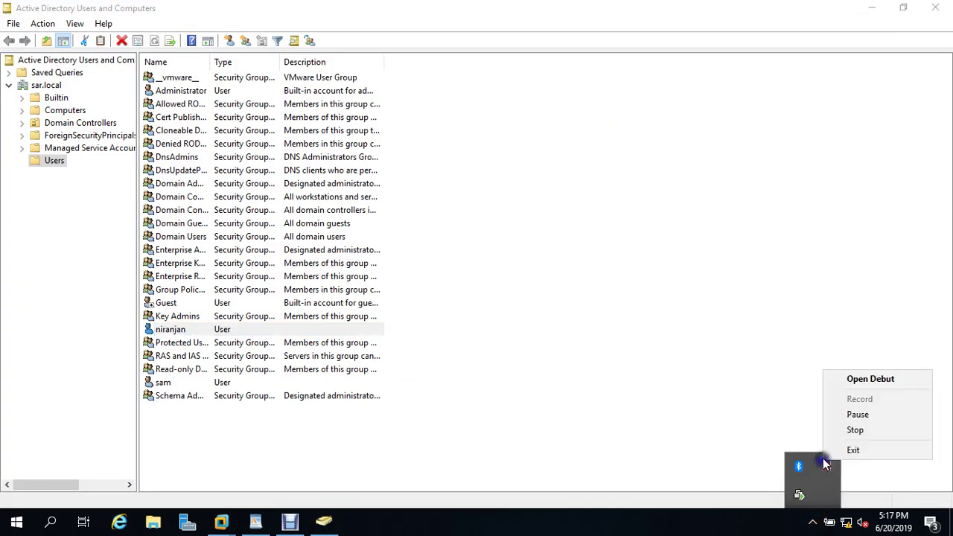